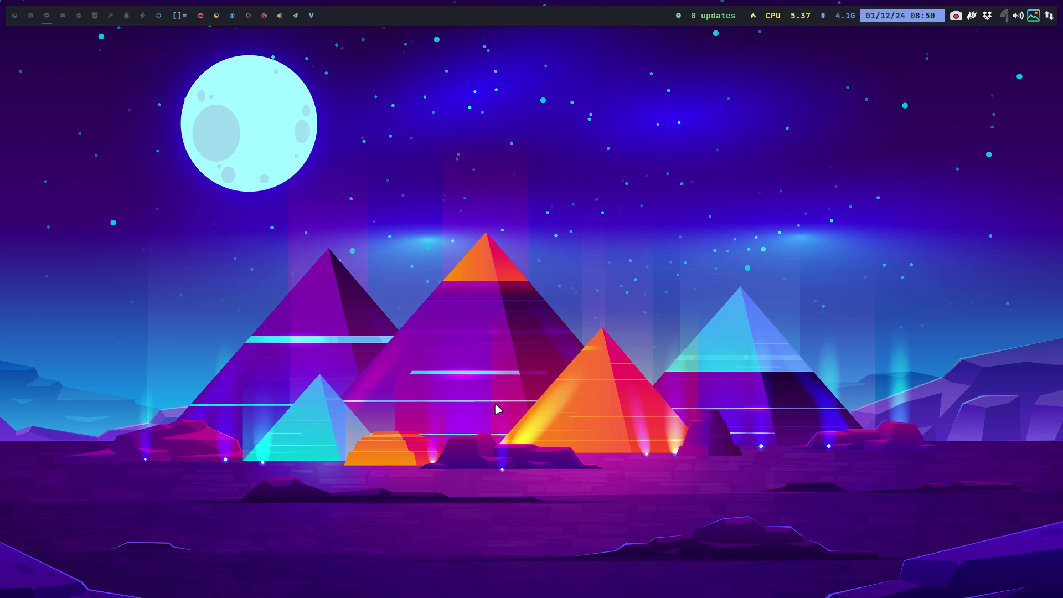
- Launch the Brave browser from the application launcher
{"action": "key", "text": "super+d"}
{"action": "type", "text": "brave"}
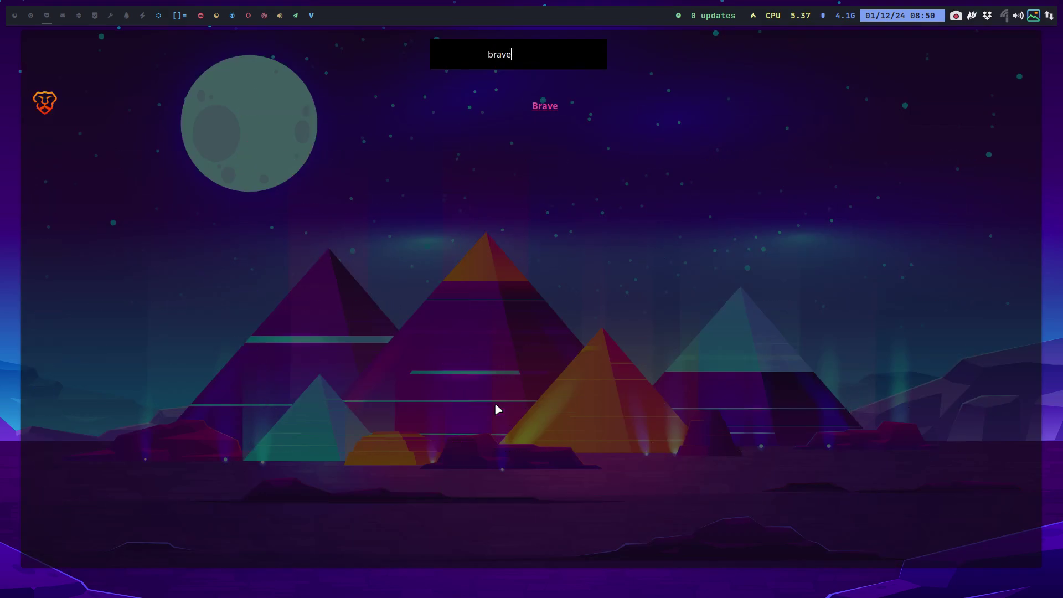
{"action": "key", "text": "Return"}
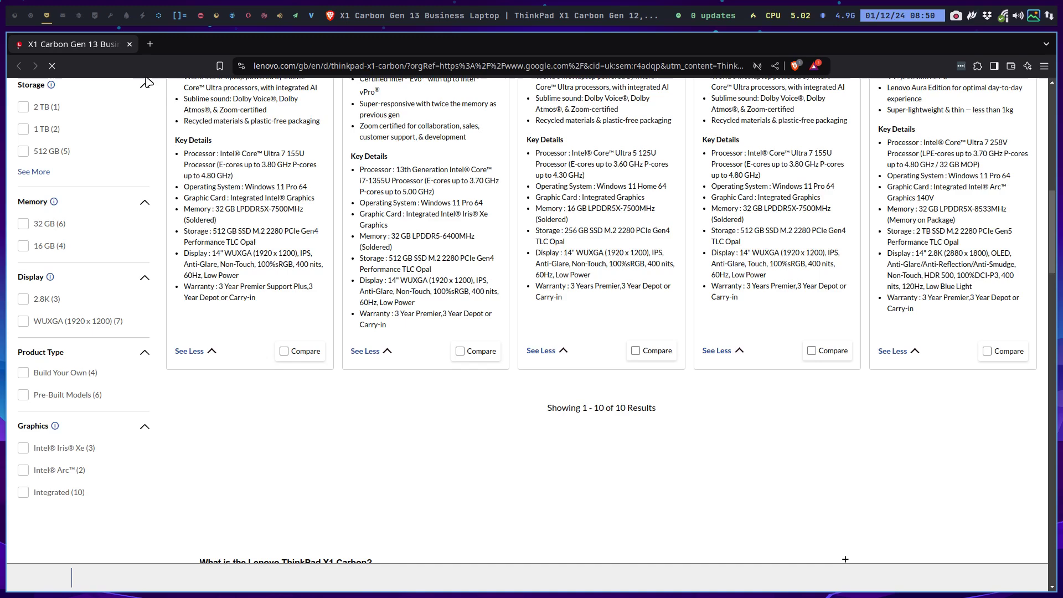
- Open the archlinux.org download page in a fresh tab and scroll to the mirrors
{"action": "left_click", "coordinate": [147, 45]}
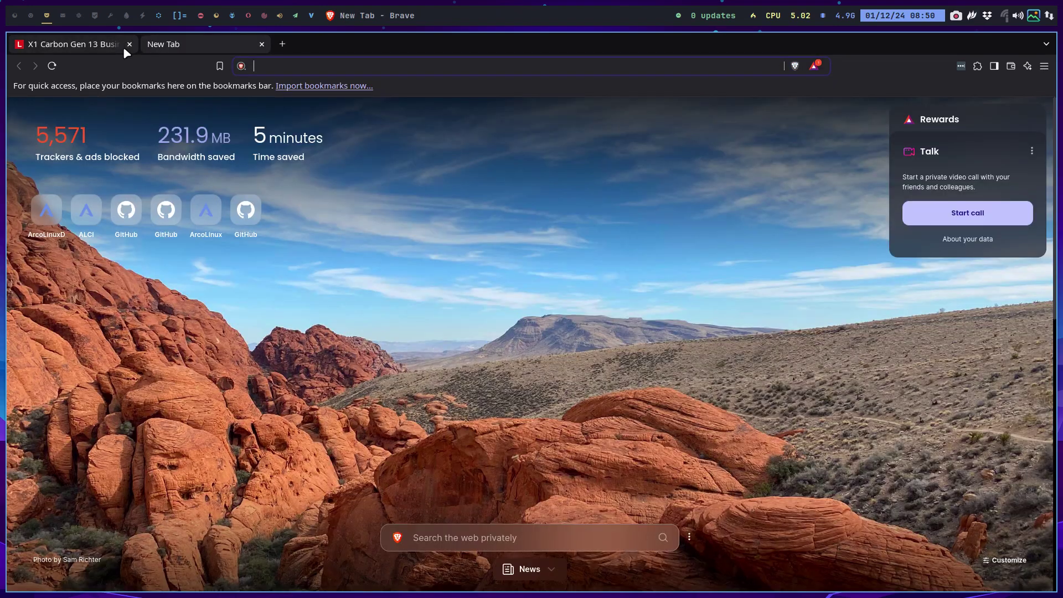
{"action": "left_click", "coordinate": [124, 45]}
{"action": "left_click", "coordinate": [130, 44]}
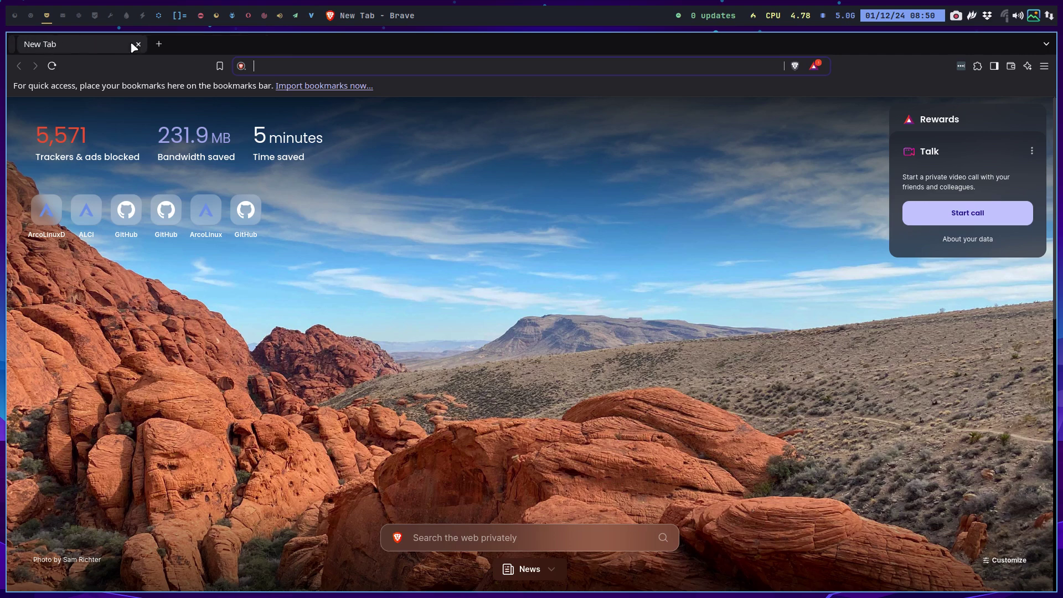
{"action": "left_click", "coordinate": [300, 59]}
{"action": "type", "text": "ar"}
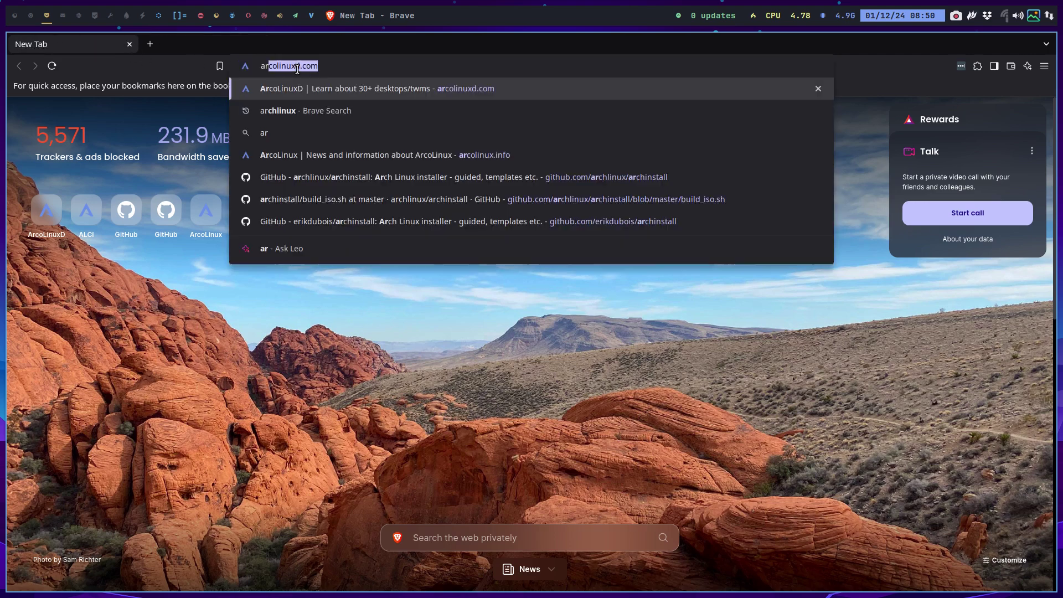
{"action": "type", "text": "chlinux.org/d"}
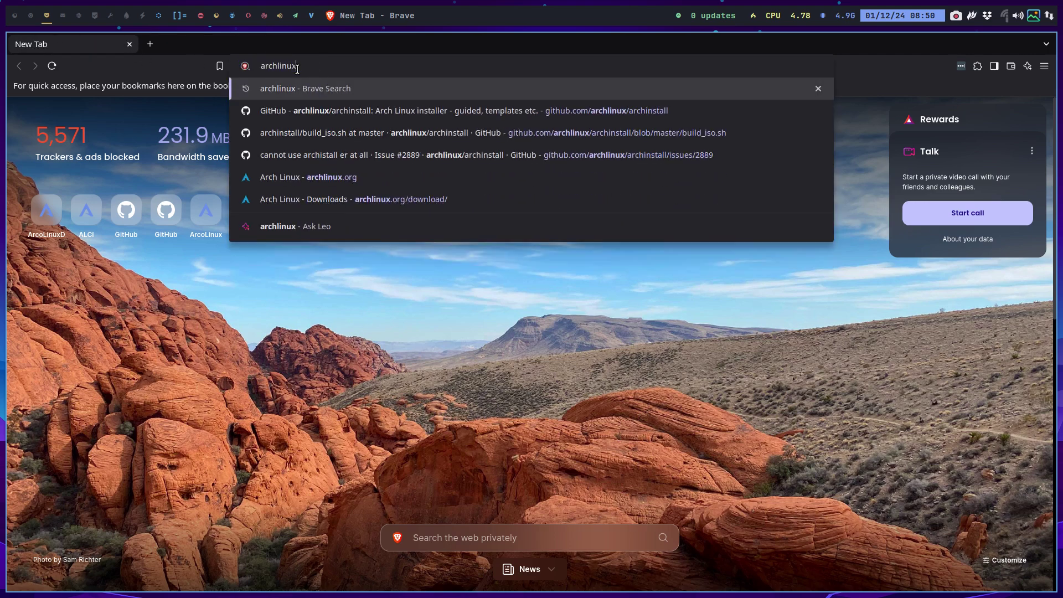
{"action": "key", "text": "Return"}
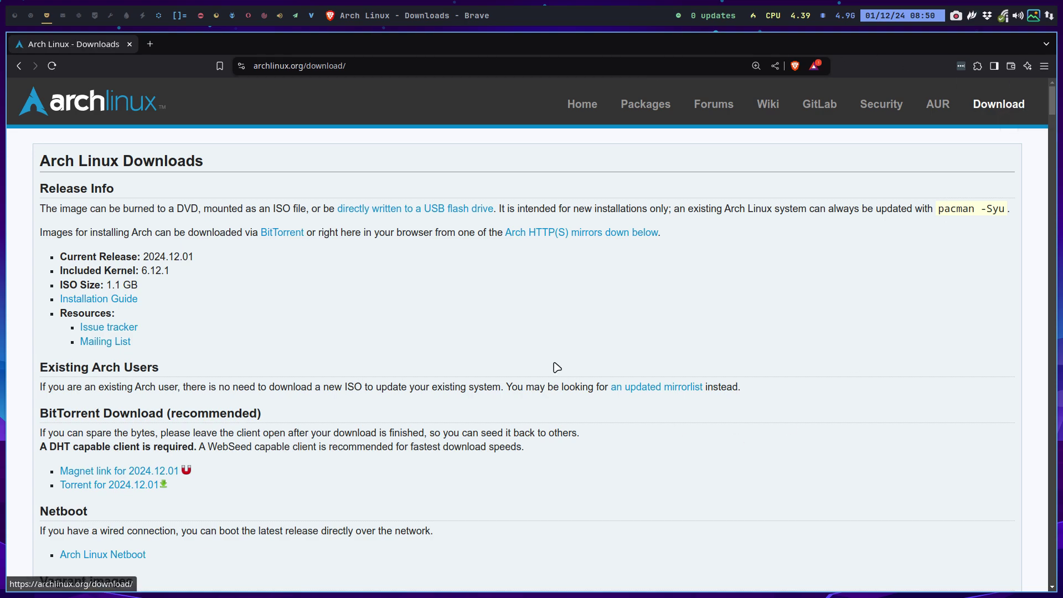
{"action": "scroll", "coordinate": [195, 372], "scroll_direction": "down", "scroll_amount": 10}
{"action": "scroll", "coordinate": [113, 389], "scroll_direction": "down", "scroll_amount": 8}
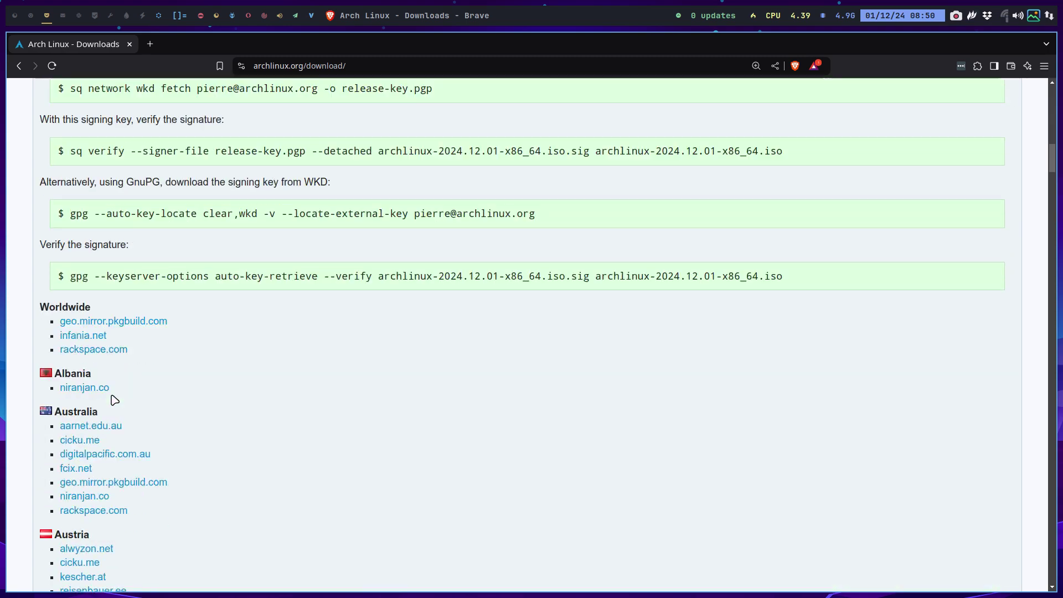
- Try the rackspace.com and geo.mirror.pkgbuild.com mirrors, then close the browser
{"action": "left_click", "coordinate": [106, 342]}
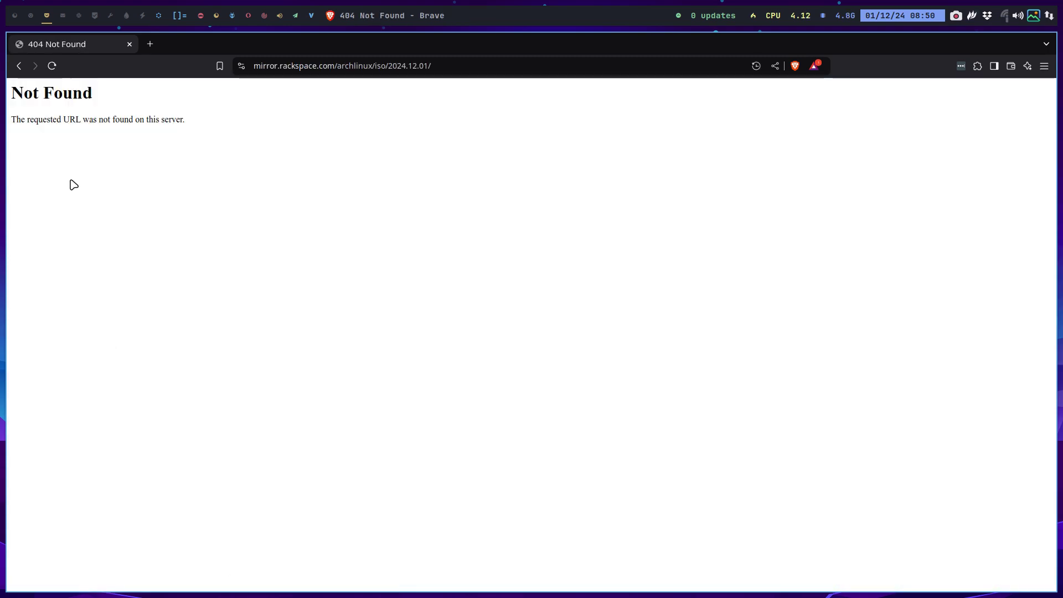
{"action": "left_click", "coordinate": [21, 64]}
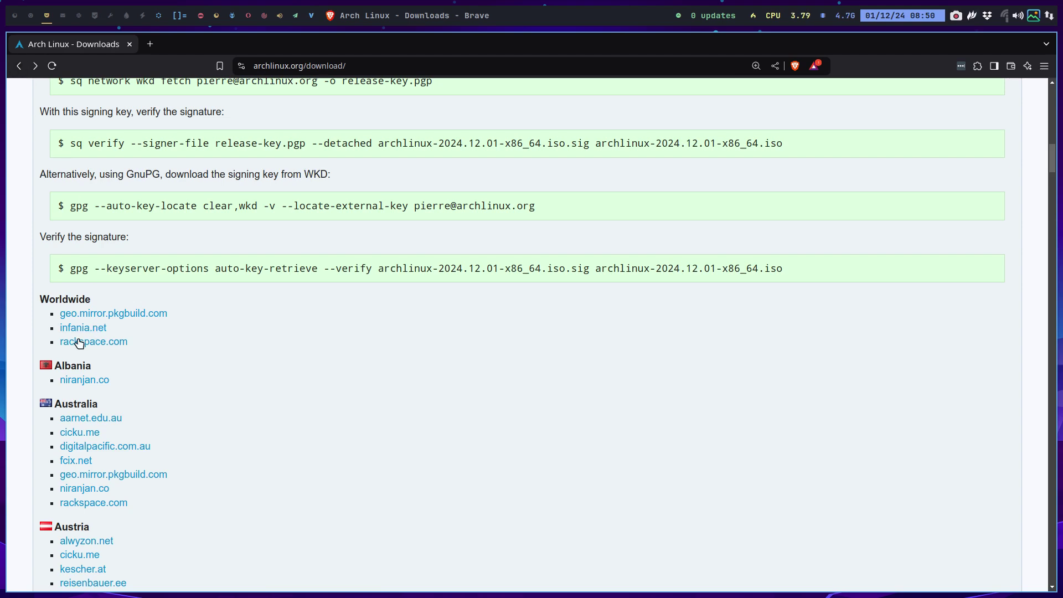
{"action": "left_click", "coordinate": [98, 315]}
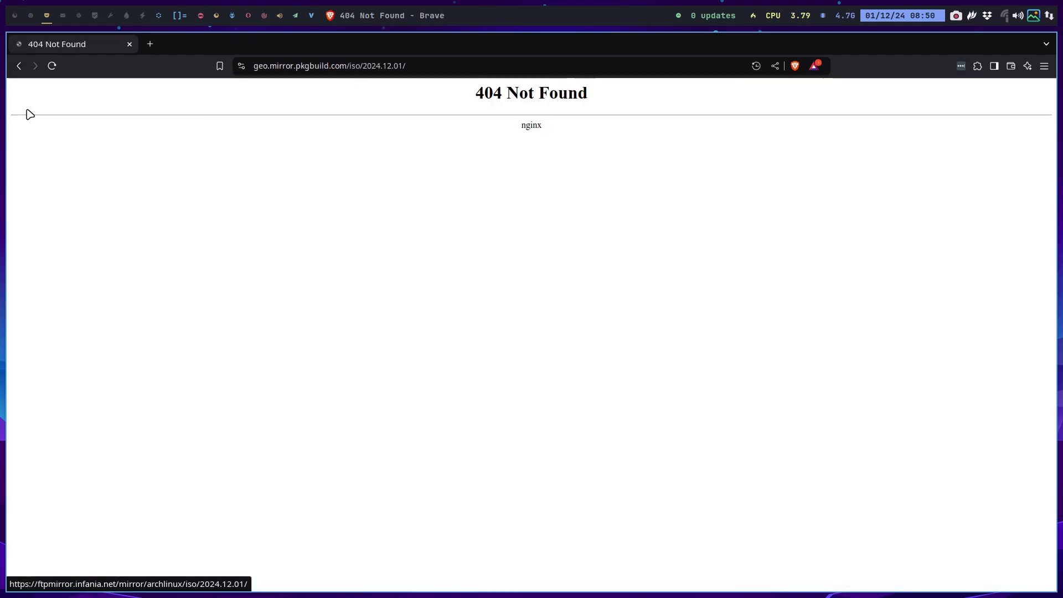
{"action": "left_click", "coordinate": [20, 66]}
{"action": "scroll", "coordinate": [299, 410], "scroll_direction": "up", "scroll_amount": 15}
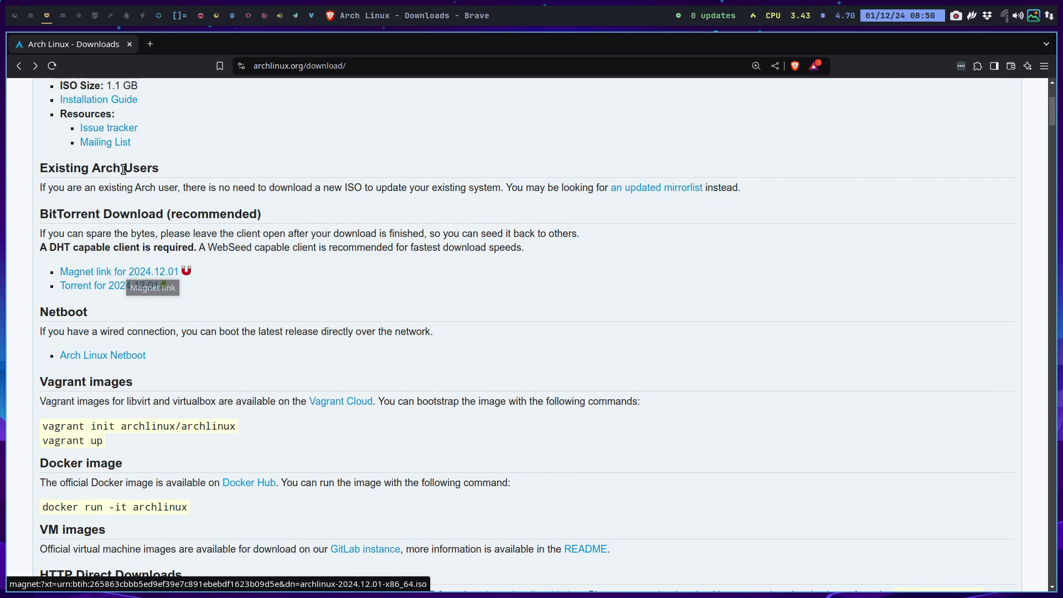
{"action": "left_click", "coordinate": [129, 43]}
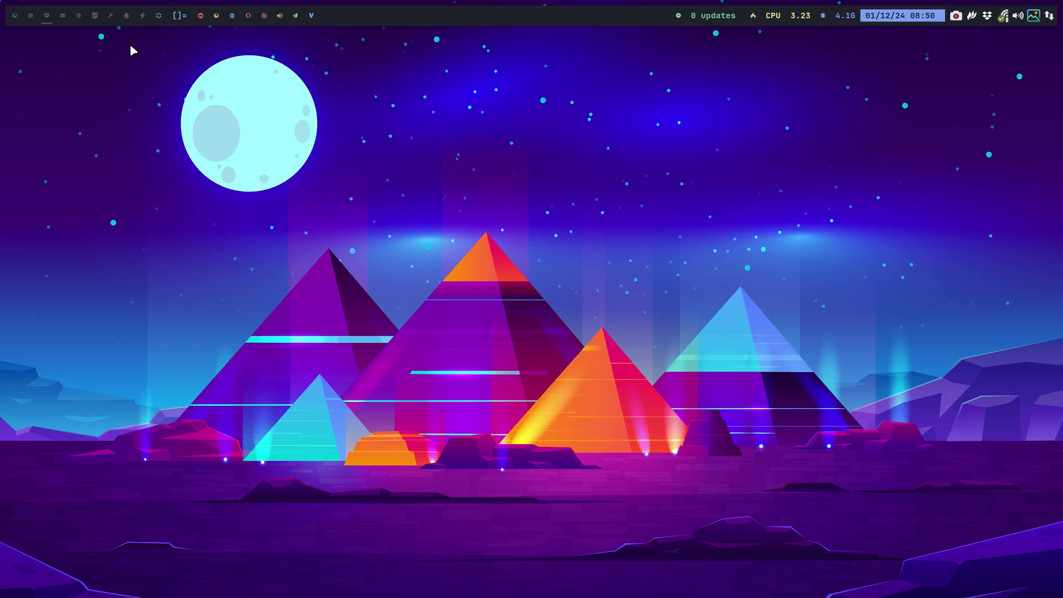
- Launch the VirtualBox Manager after briefly opening and closing VLC
{"action": "key", "text": "super+v"}
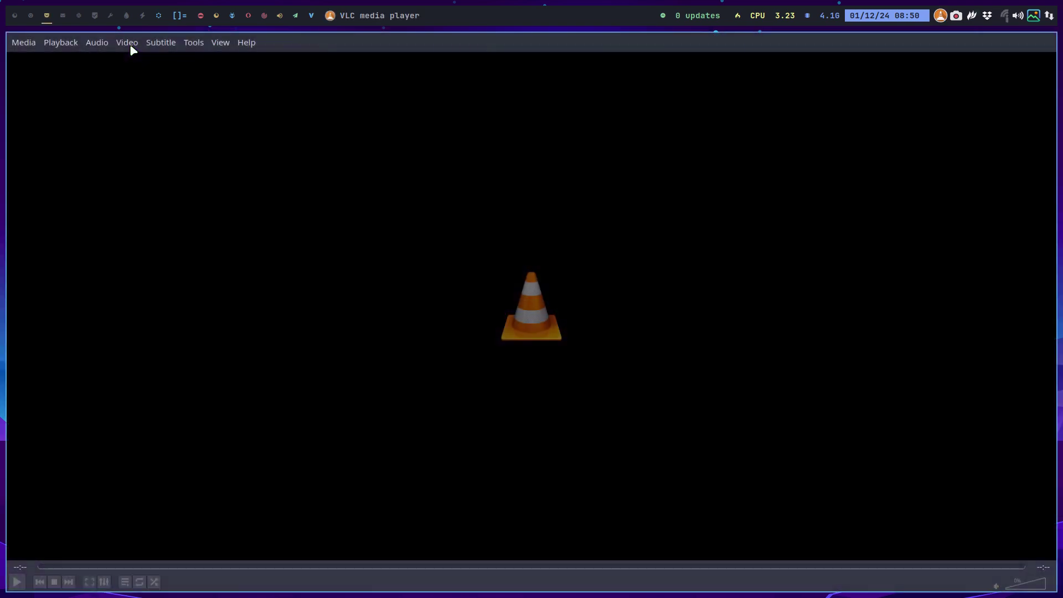
{"action": "key", "text": "ctrl+q"}
{"action": "key", "text": "super+shift+v"}
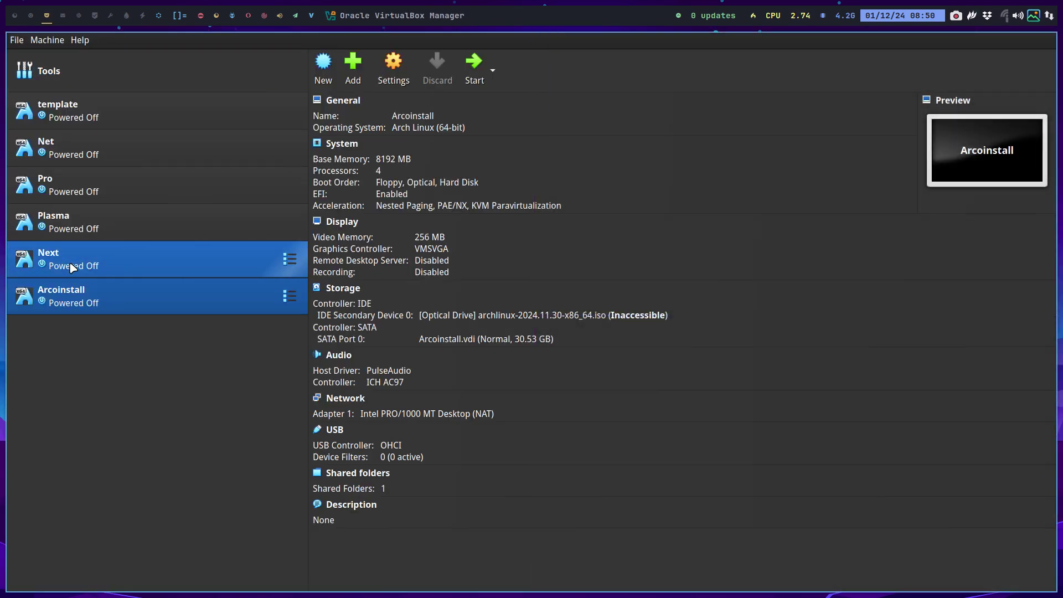
- Clone the template virtual machine under the name Arch
{"action": "left_click", "coordinate": [106, 118]}
{"action": "right_click", "coordinate": [106, 119]}
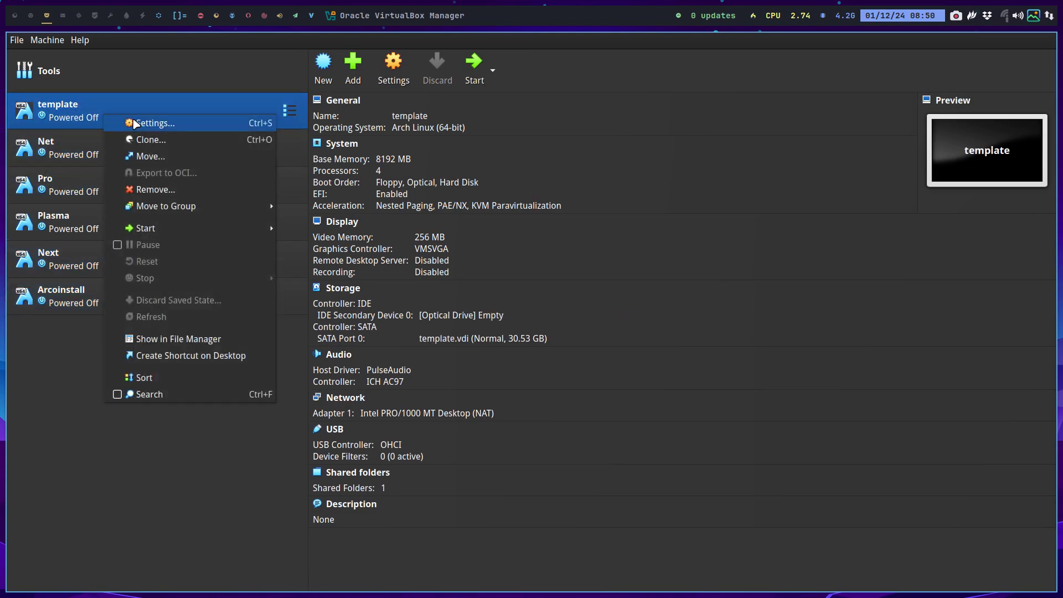
{"action": "left_click", "coordinate": [161, 137]}
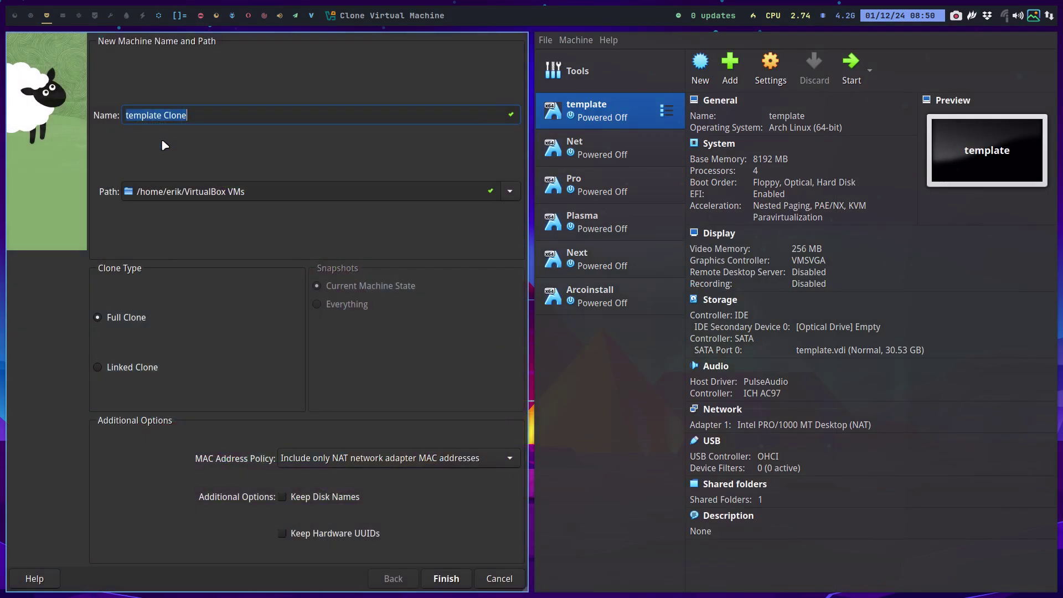
{"action": "type", "text": "Arch"}
{"action": "key", "text": "Return"}
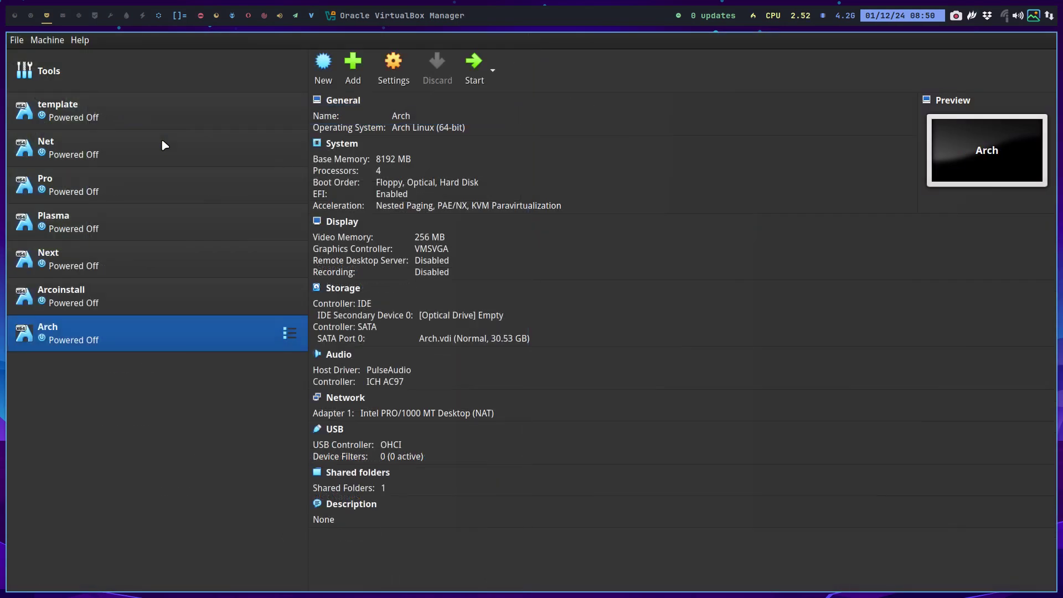
- Attach archlinux-2024.12.01-x86_64.iso from Projects/IT is all Arch Linux/ARCHLINUX to the optical drive
{"action": "left_click", "coordinate": [443, 315]}
{"action": "left_click", "coordinate": [504, 336]}
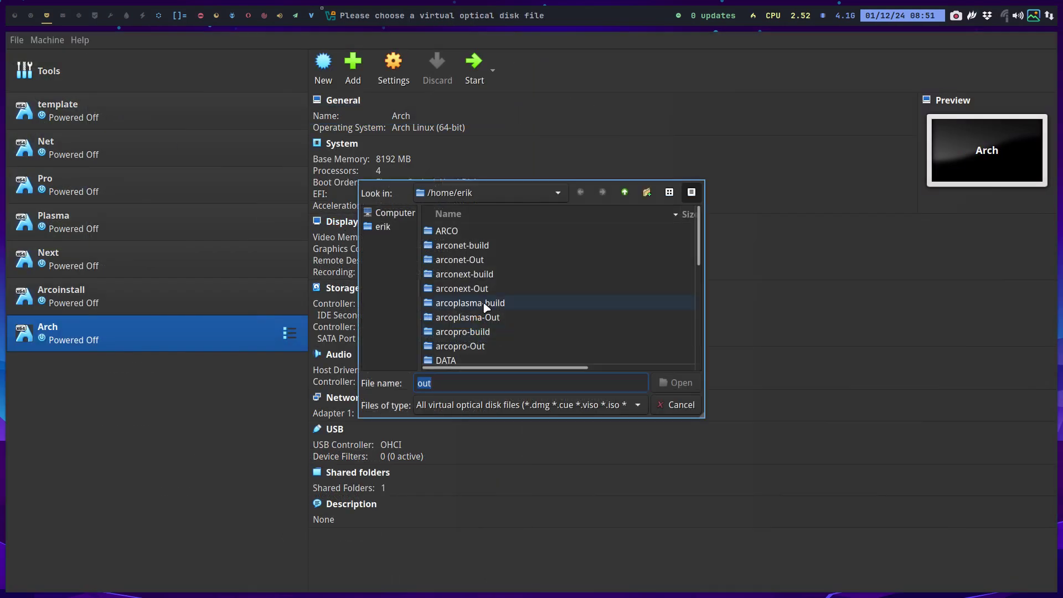
{"action": "scroll", "coordinate": [454, 255], "scroll_direction": "down", "scroll_amount": 4}
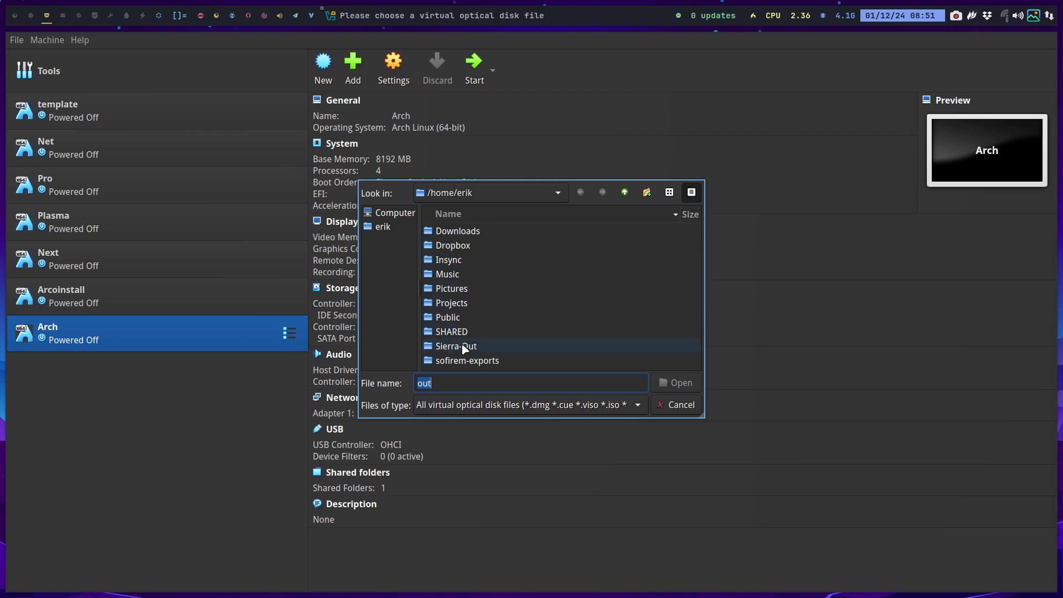
{"action": "double_click", "coordinate": [460, 304]}
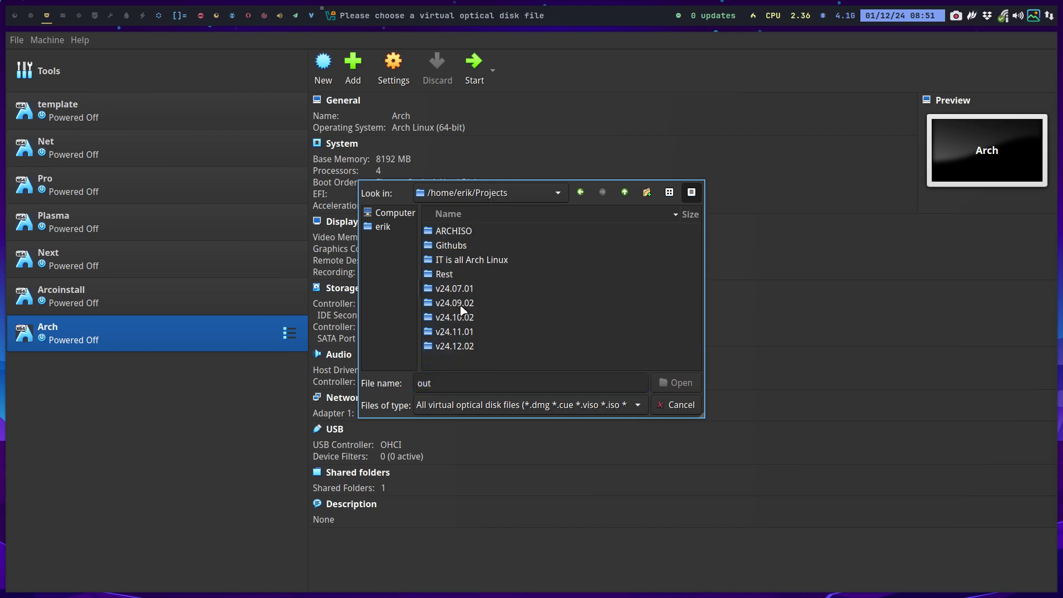
{"action": "double_click", "coordinate": [469, 260]}
{"action": "scroll", "coordinate": [468, 266], "scroll_direction": "down", "scroll_amount": 10}
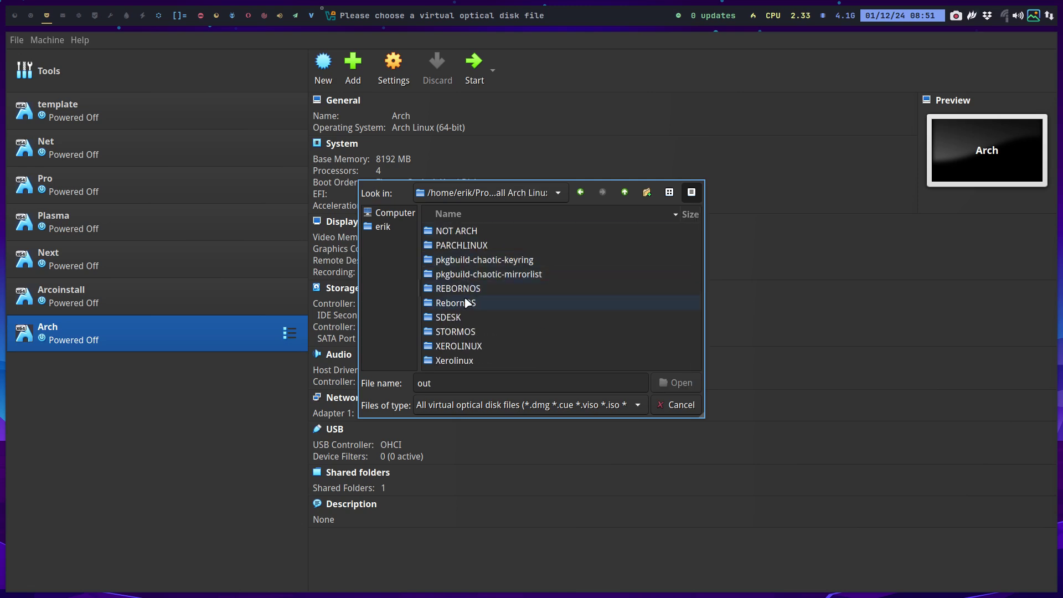
{"action": "scroll", "coordinate": [467, 303], "scroll_direction": "up", "scroll_amount": 6}
{"action": "scroll", "coordinate": [466, 303], "scroll_direction": "up", "scroll_amount": 2}
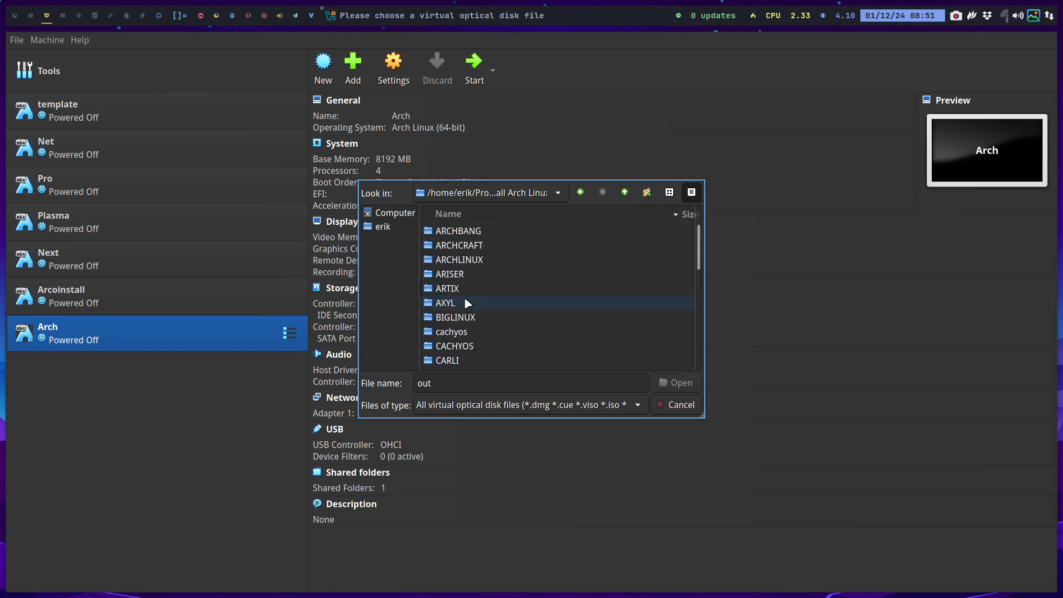
{"action": "left_click", "coordinate": [475, 261]}
{"action": "double_click", "coordinate": [475, 260]}
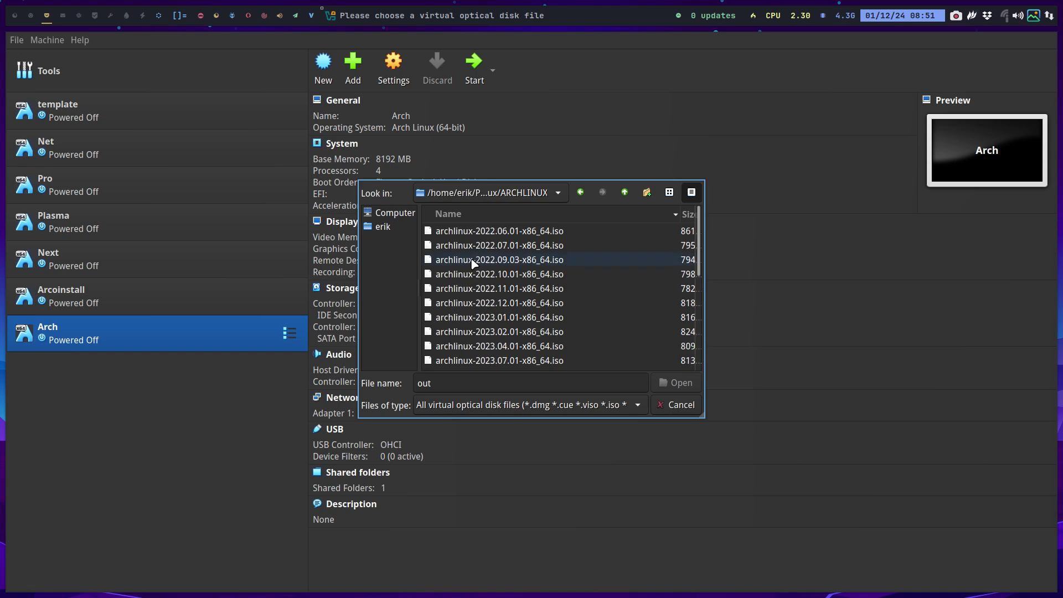
{"action": "left_click", "coordinate": [522, 359]}
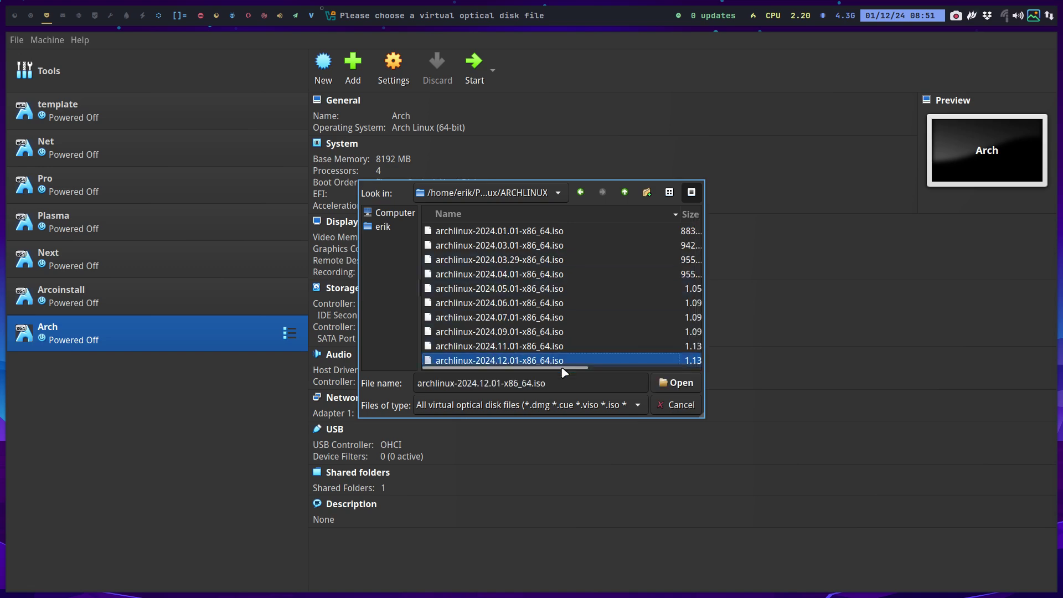
{"action": "left_click", "coordinate": [678, 383]}
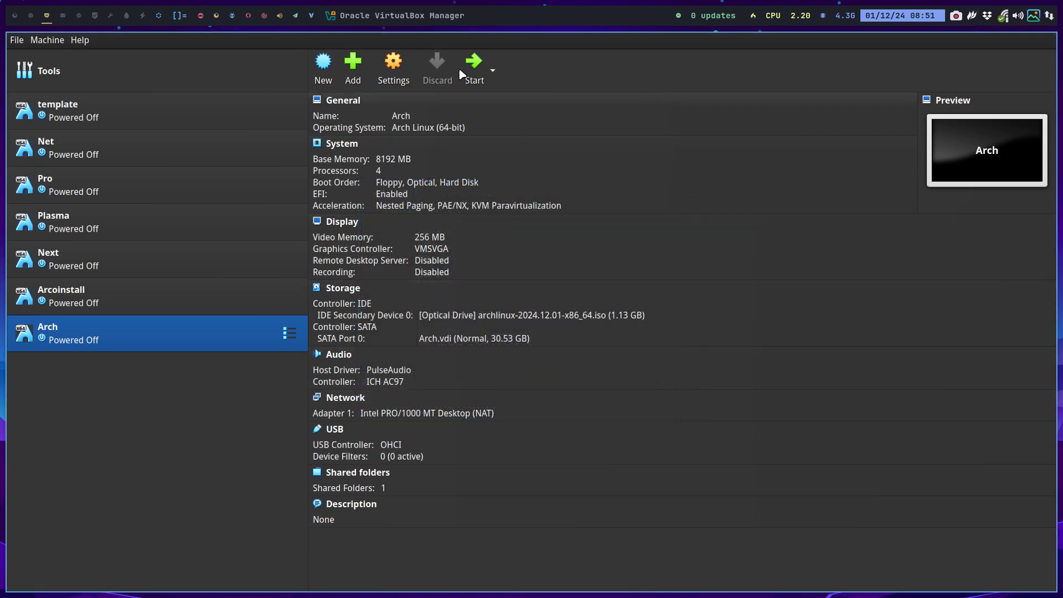
- Start the Arch VM, boot the default live ISO entry, and leave full-screen with Right Ctrl+F
{"action": "left_click", "coordinate": [474, 62]}
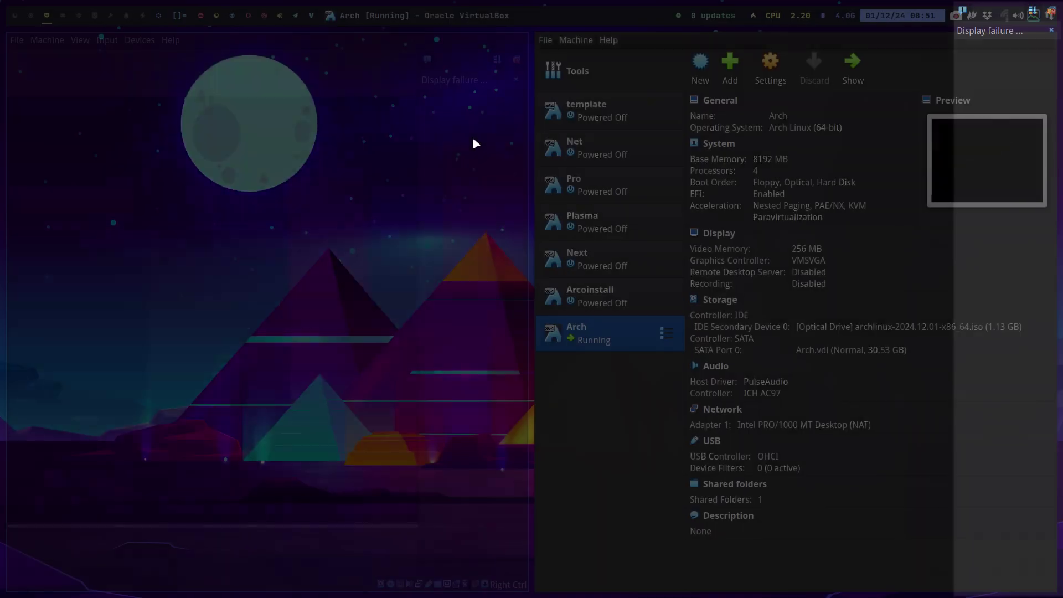
{"action": "key", "text": "Return"}
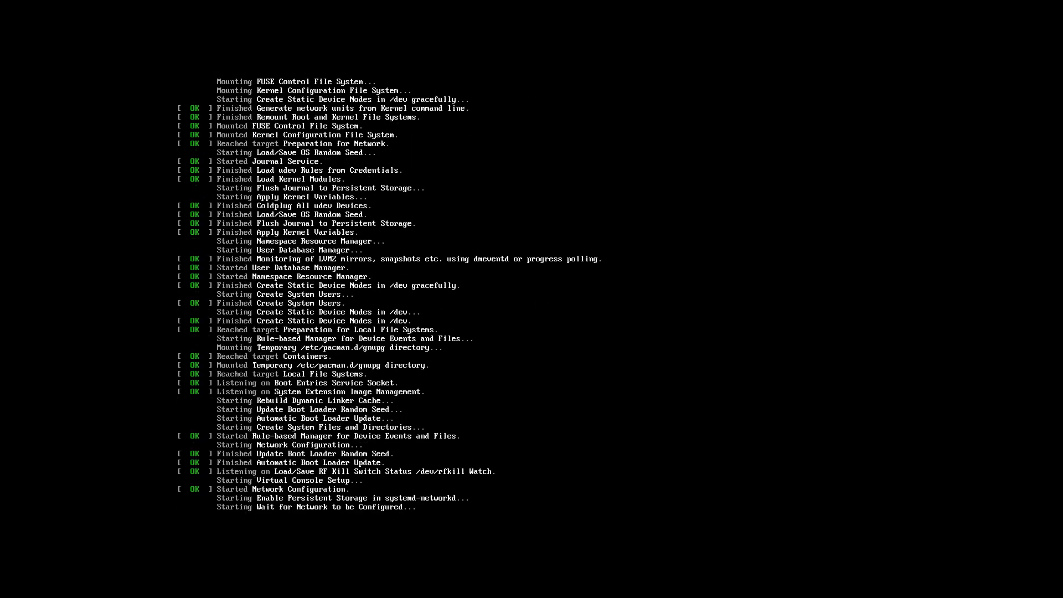
{"action": "key", "text": "Control_R+f"}
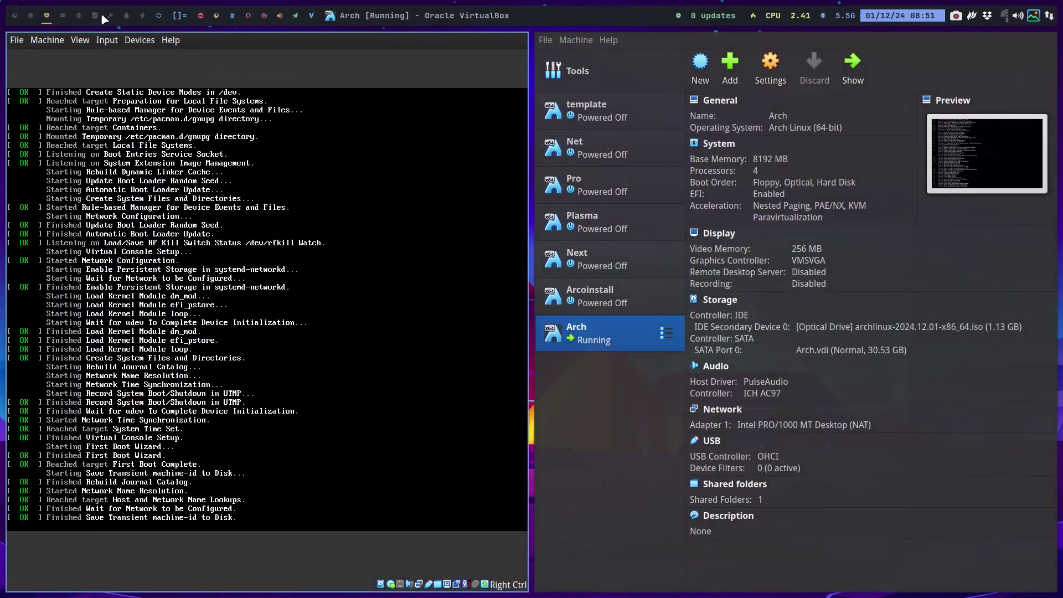
- Open the ArchWiki Installation guide from the Arch Linux site
{"action": "left_click", "coordinate": [159, 17]}
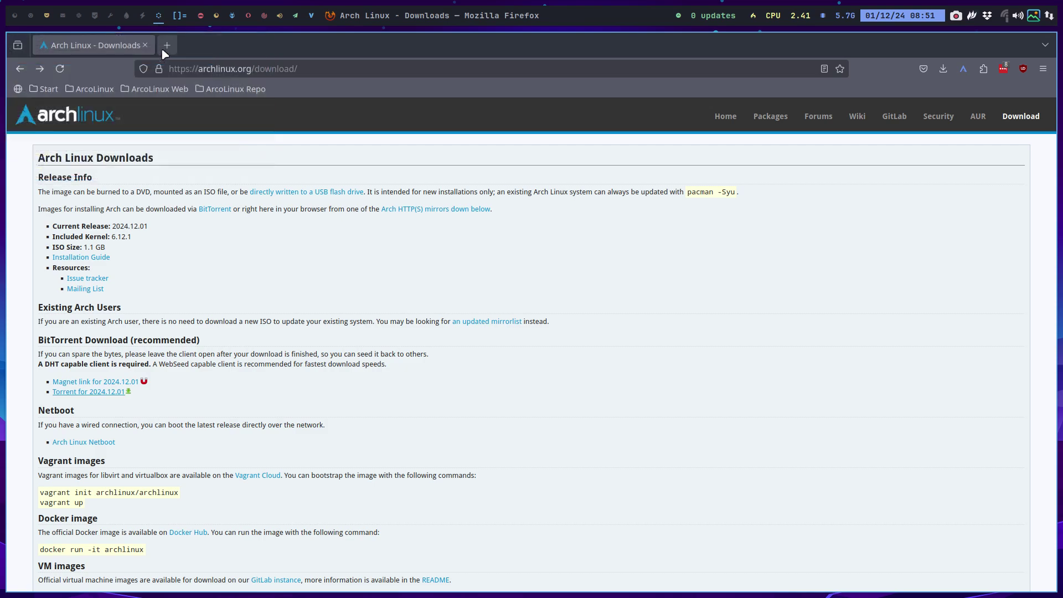
{"action": "left_click", "coordinate": [167, 46]}
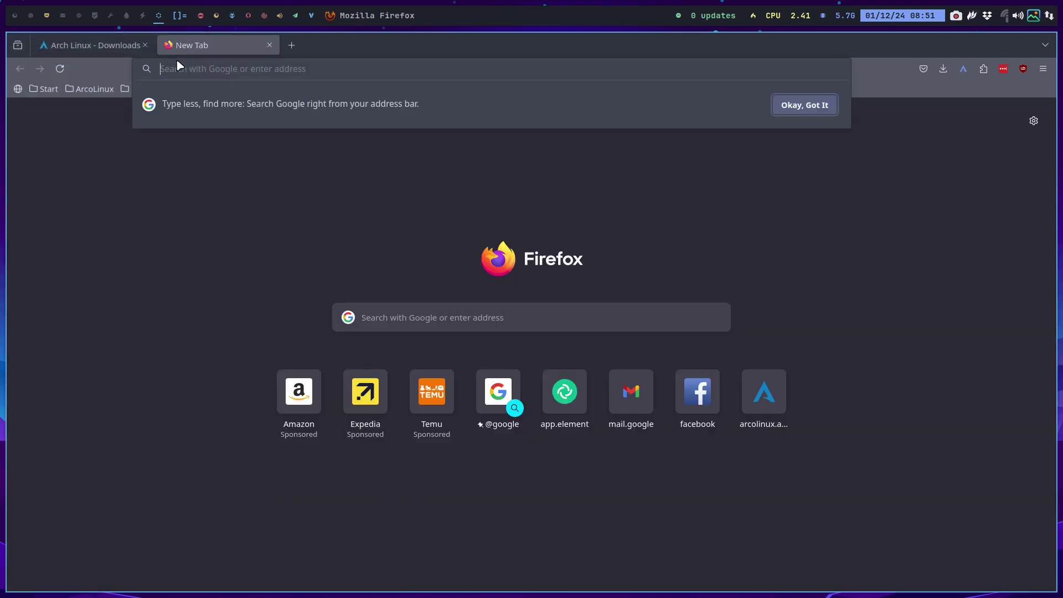
{"action": "left_click", "coordinate": [112, 50]}
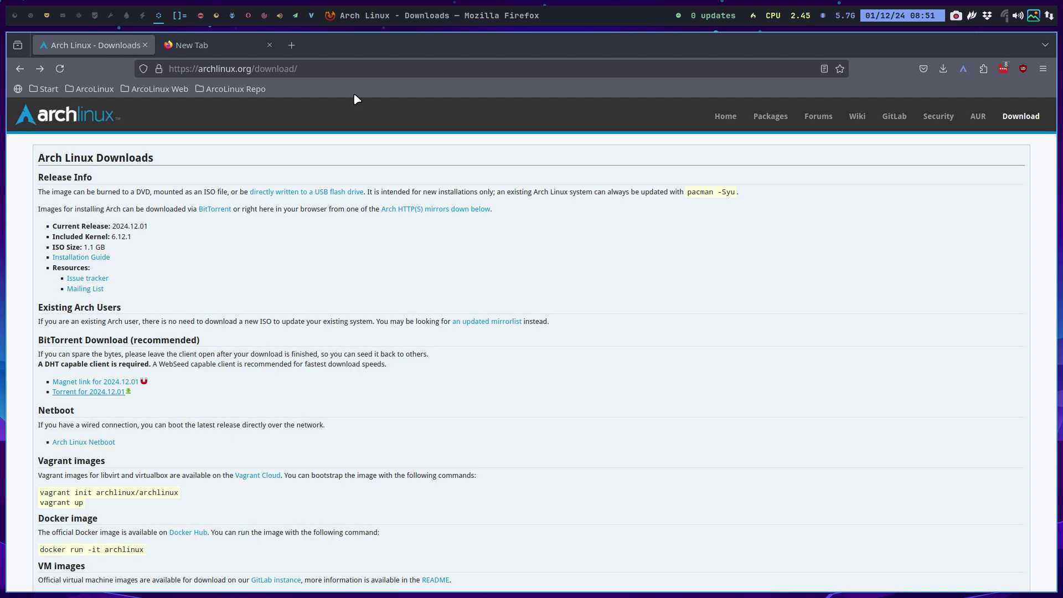
{"action": "left_click", "coordinate": [857, 118]}
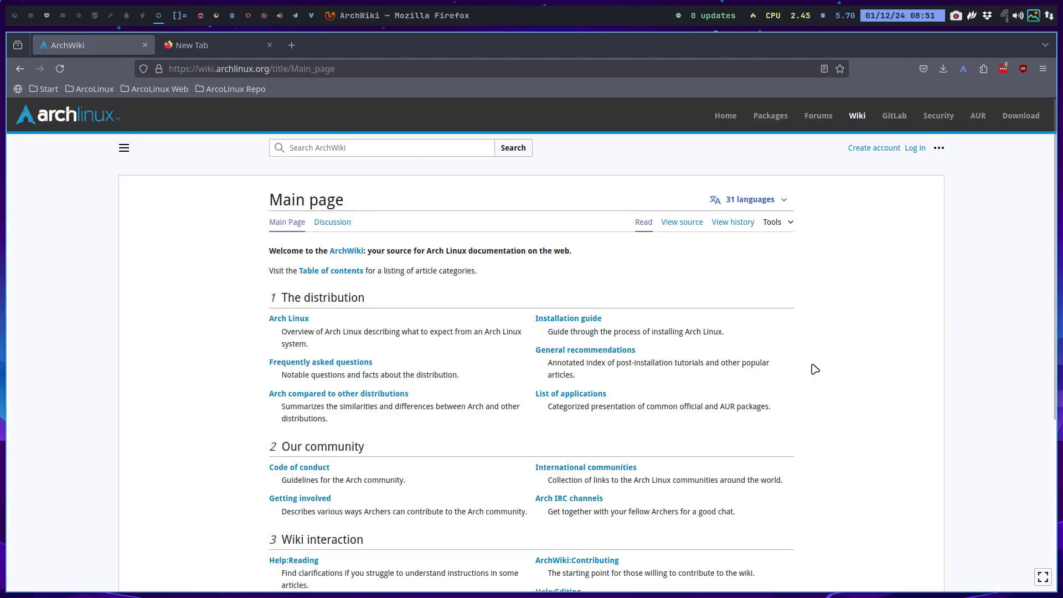
{"action": "left_click", "coordinate": [573, 318]}
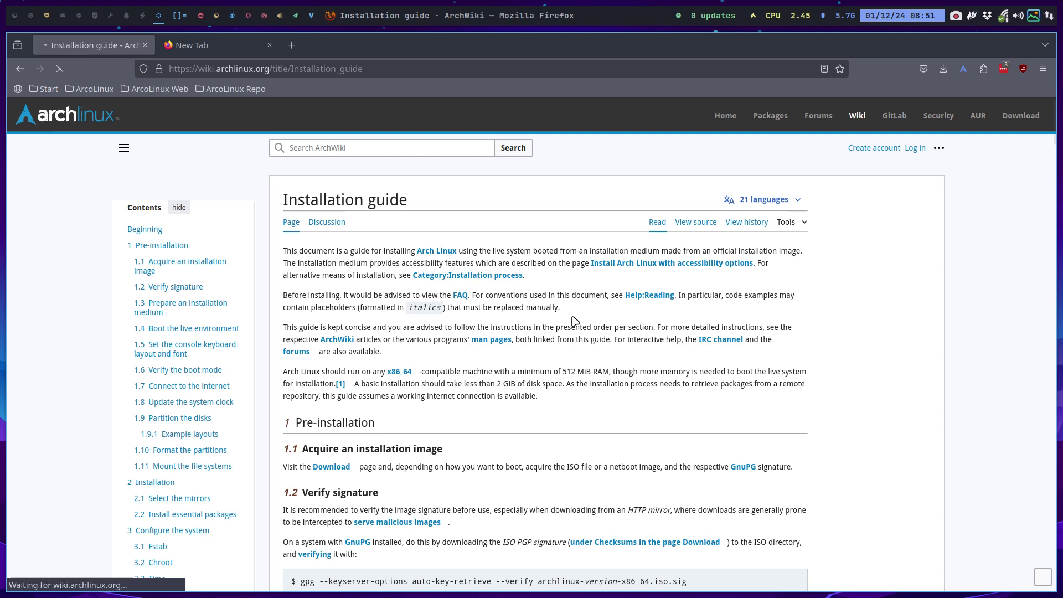
- Load arcolinuxd.com in the new tab and browse its Phases menu
{"action": "left_click", "coordinate": [204, 40]}
{"action": "type", "text": "arcolinu"}
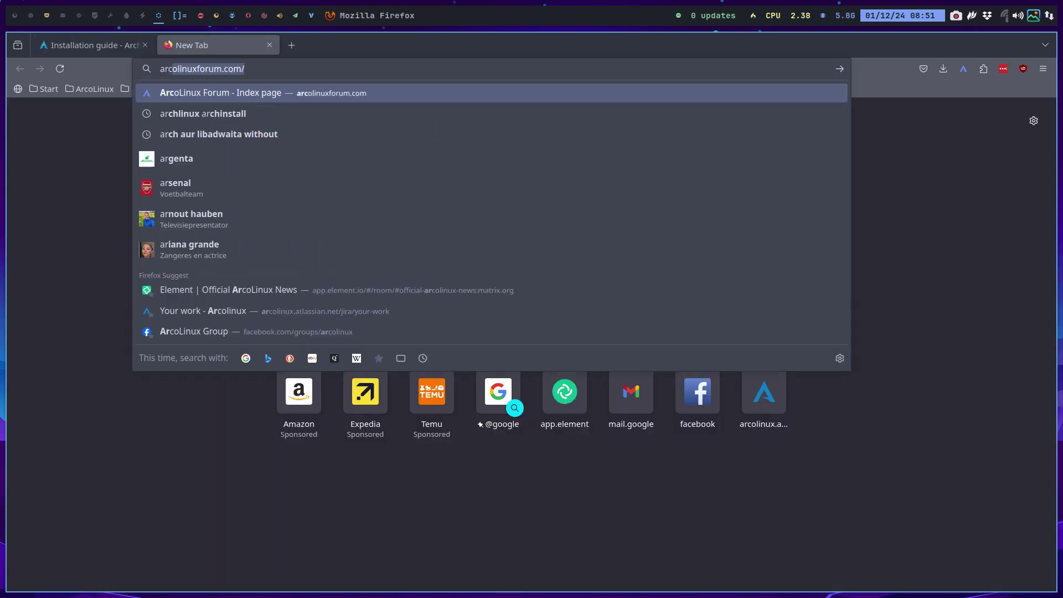
{"action": "type", "text": "xd"}
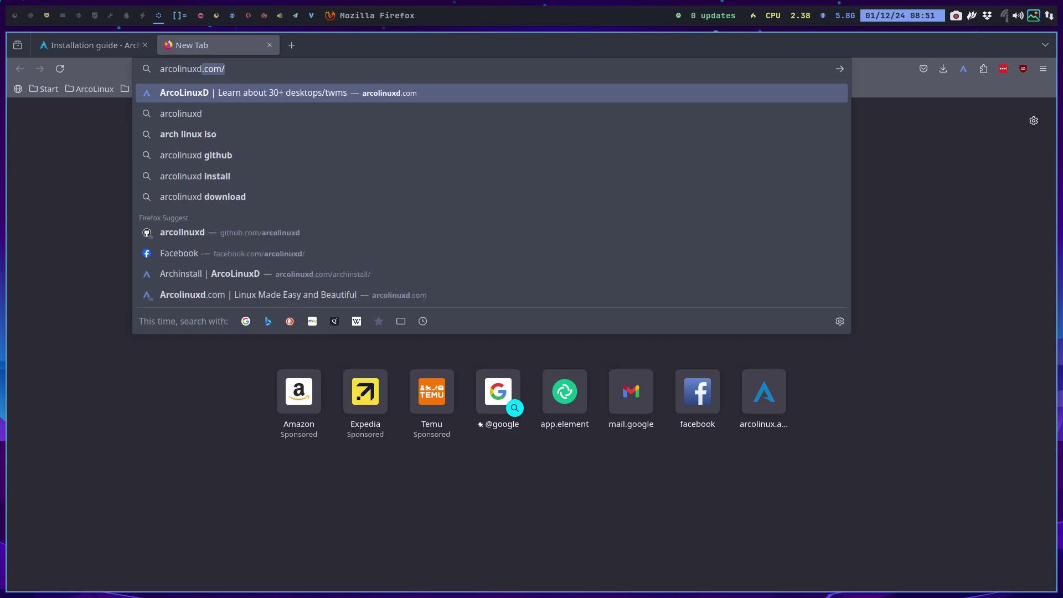
{"action": "key", "text": "Return"}
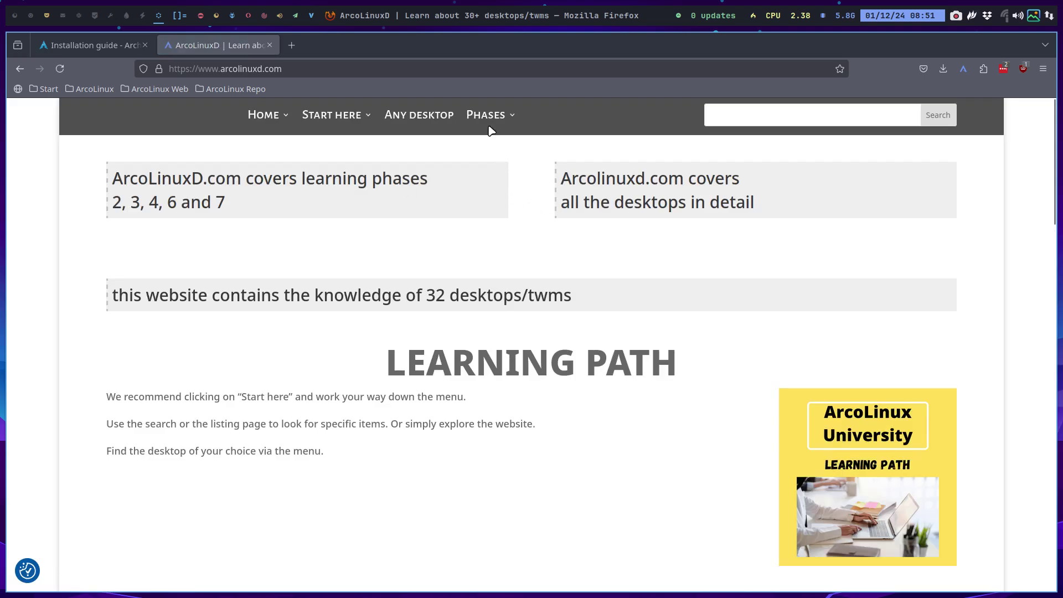
{"action": "mouse_move", "coordinate": [491, 131]}
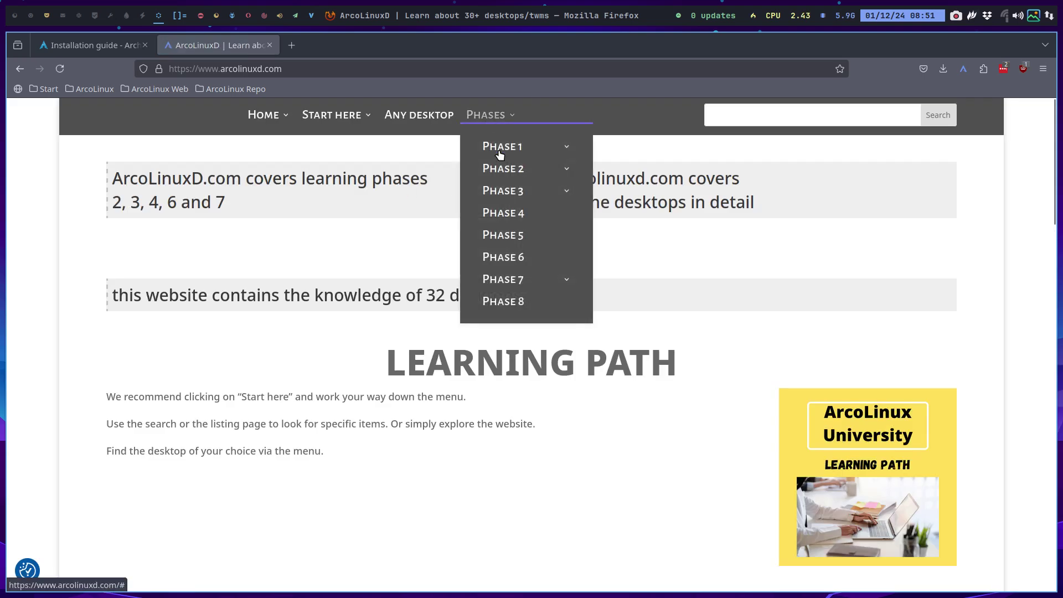
{"action": "mouse_move", "coordinate": [525, 282]}
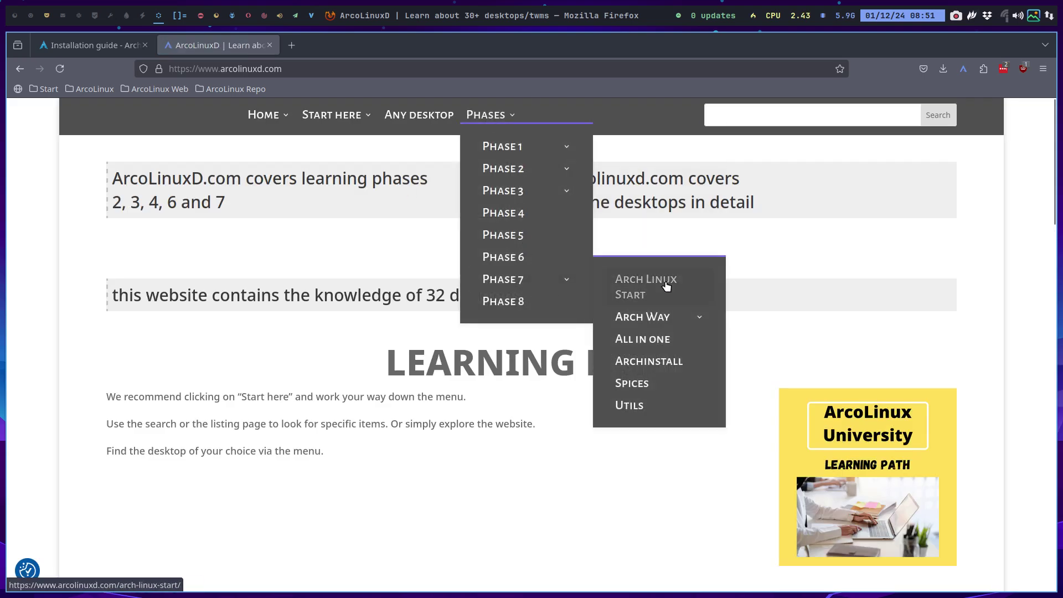
{"action": "mouse_move", "coordinate": [664, 317]}
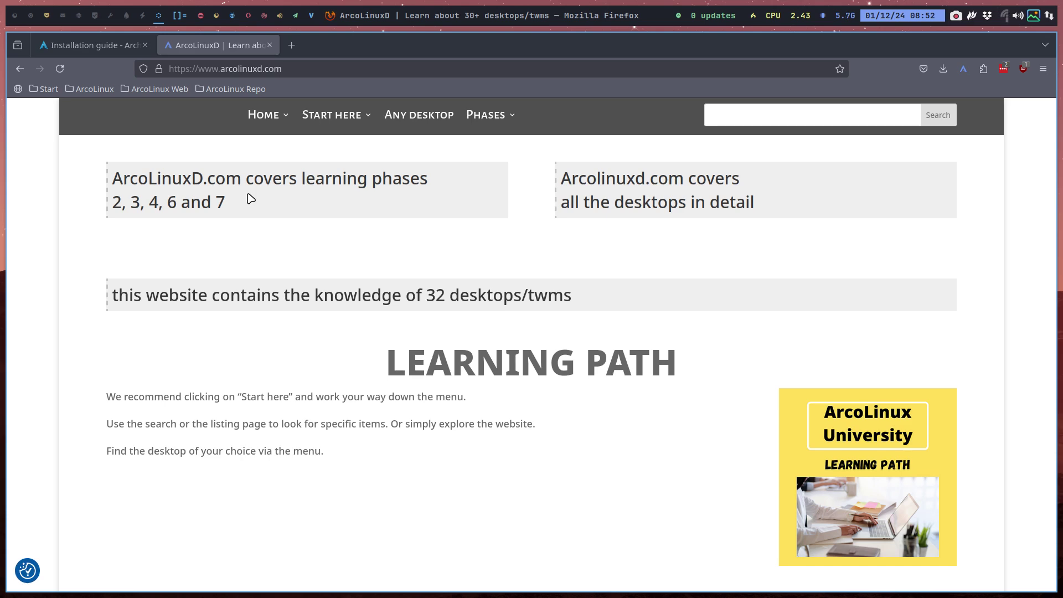
- Return the VM to full-screen and enter nano /etc/pacman.conf at the shell prompt
{"action": "left_click", "coordinate": [47, 18]}
{"action": "key", "text": "Control_R+f"}
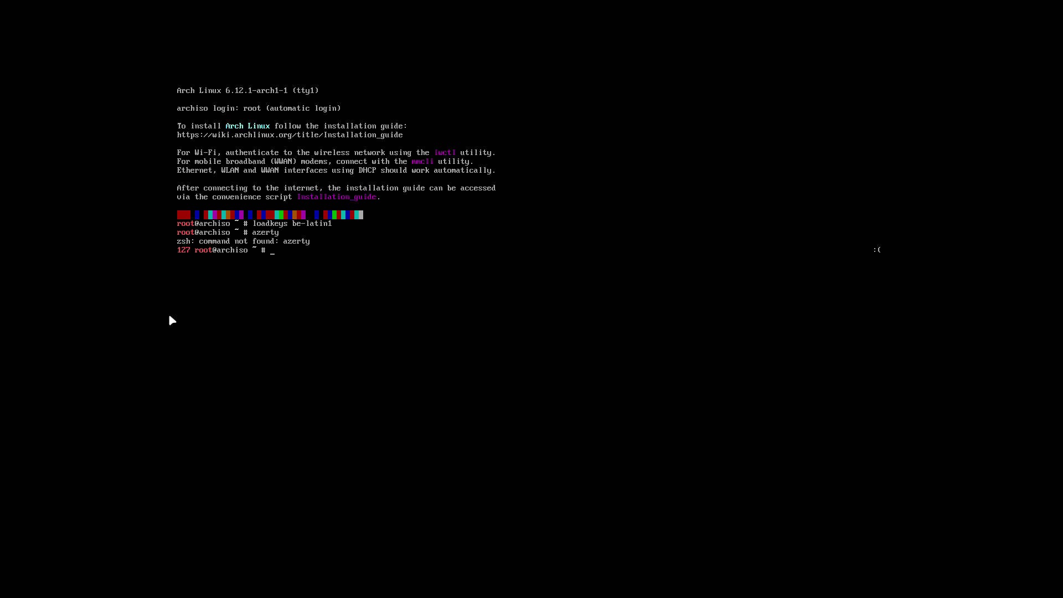
{"action": "type", "text": "archinsta"}
{"action": "key", "text": "BackSpace"}
{"action": "key", "text": "BackSpace"}
{"action": "key", "text": "BackSpace"}
{"action": "key", "text": "BackSpace"}
{"action": "key", "text": "BackSpace"}
{"action": "key", "text": "BackSpace"}
{"action": "key", "text": "BackSpace"}
{"action": "key", "text": "BackSpace"}
{"action": "key", "text": "BackSpace"}
{"action": "type", "text": ","}
{"action": "key", "text": "BackSpace"}
{"action": "key", "text": "BackSpace"}
{"action": "key", "text": "BackSpace"}
{"action": "type", "text": "su"}
{"action": "key", "text": "BackSpace"}
{"action": "key", "text": "BackSpace"}
{"action": "type", "text": "npacm"}
{"action": "key", "text": "BackSpace"}
{"action": "key", "text": "BackSpace"}
{"action": "key", "text": "BackSpace"}
{"action": "key", "text": "BackSpace"}
{"action": "key", "text": "BackSpace"}
{"action": "type", "text": "nano /etc/pacman.conf"}
- Uncomment ParallelDownloads in pacman.conf, set it to 21, and save the file
{"action": "key", "text": "Return"}
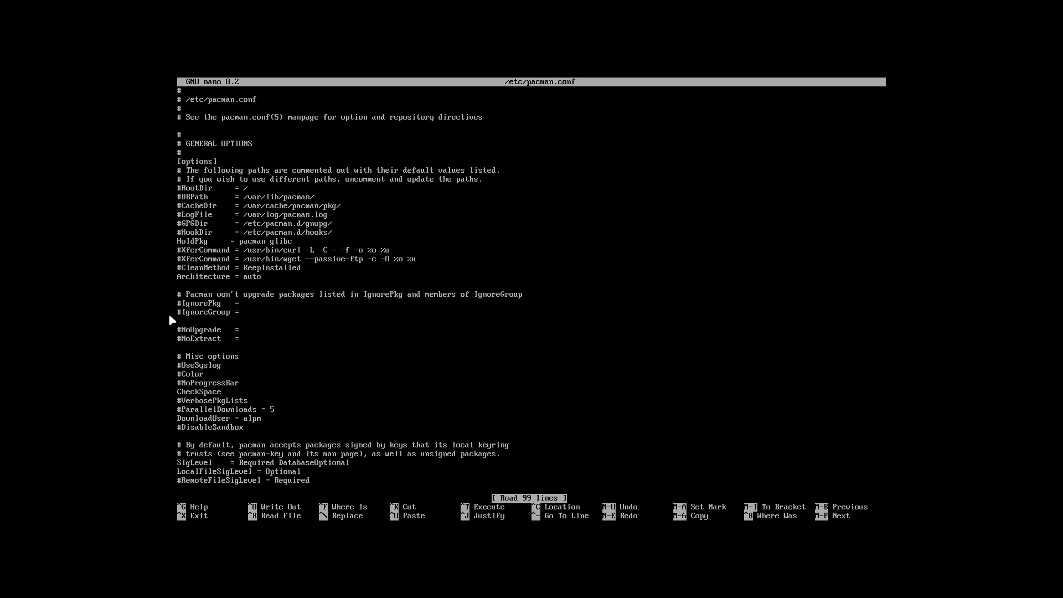
{"action": "key", "text": "Down"}
{"action": "key", "text": "Down"}
{"action": "key", "text": "Down"}
{"action": "key", "text": "Down"}
{"action": "key", "text": "Down"}
{"action": "key", "text": "Down"}
{"action": "key", "text": "Down"}
{"action": "key", "text": "Down"}
{"action": "key", "text": "Down"}
{"action": "key", "text": "Down"}
{"action": "key", "text": "Down"}
{"action": "key", "text": "Down"}
{"action": "key", "text": "Down"}
{"action": "key", "text": "Down"}
{"action": "key", "text": "Down"}
{"action": "key", "text": "Down"}
{"action": "key", "text": "Down"}
{"action": "key", "text": "Down"}
{"action": "key", "text": "Down"}
{"action": "key", "text": "Down"}
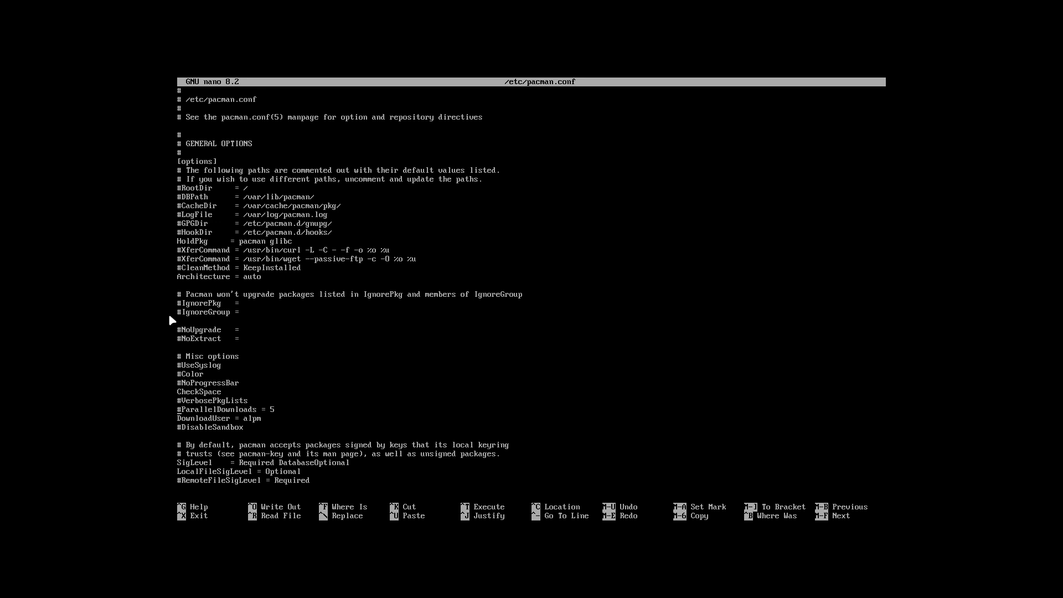
{"action": "key", "text": "Delete"}
{"action": "key", "text": "BackSpace"}
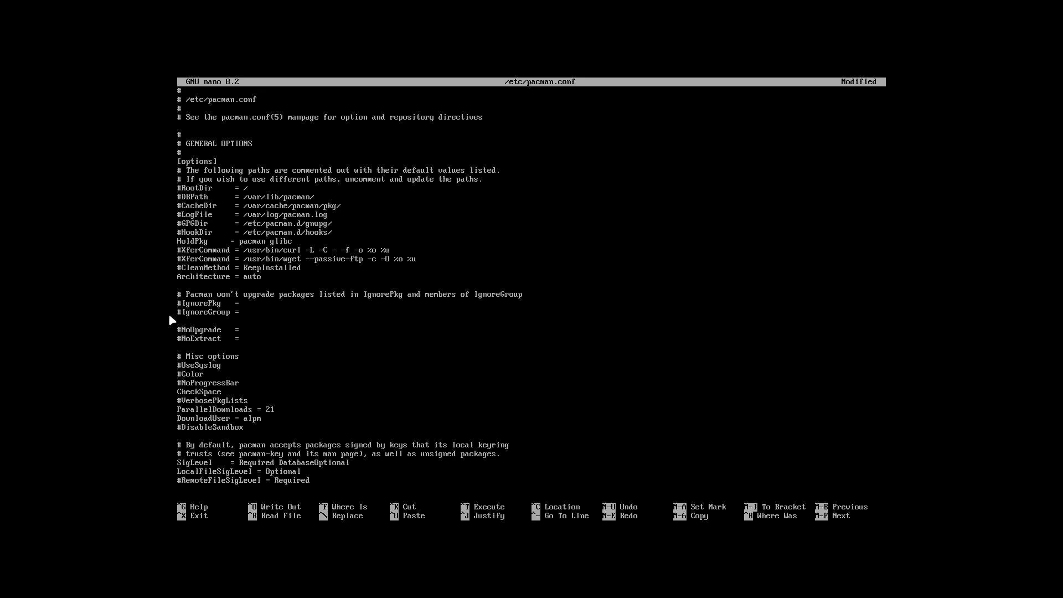
{"action": "key", "text": "ctrl+x"}
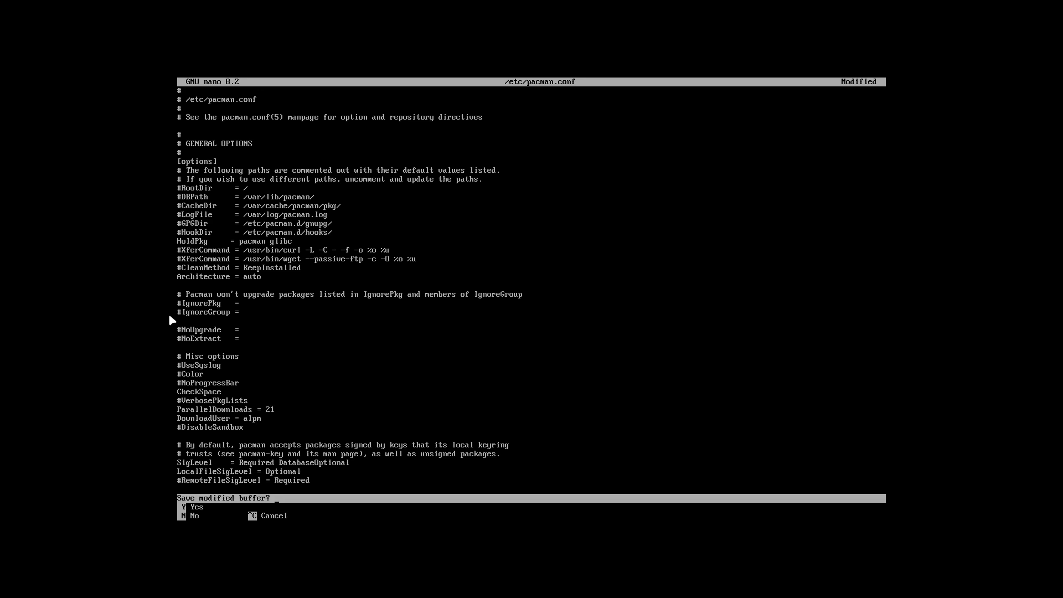
{"action": "key", "text": "y"}
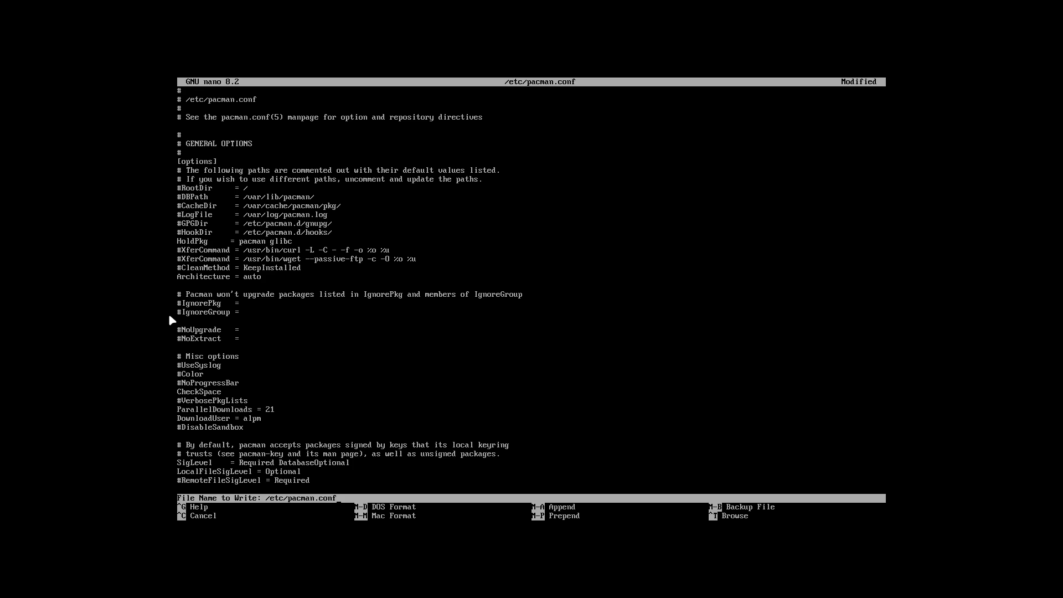
{"action": "key", "text": "Return"}
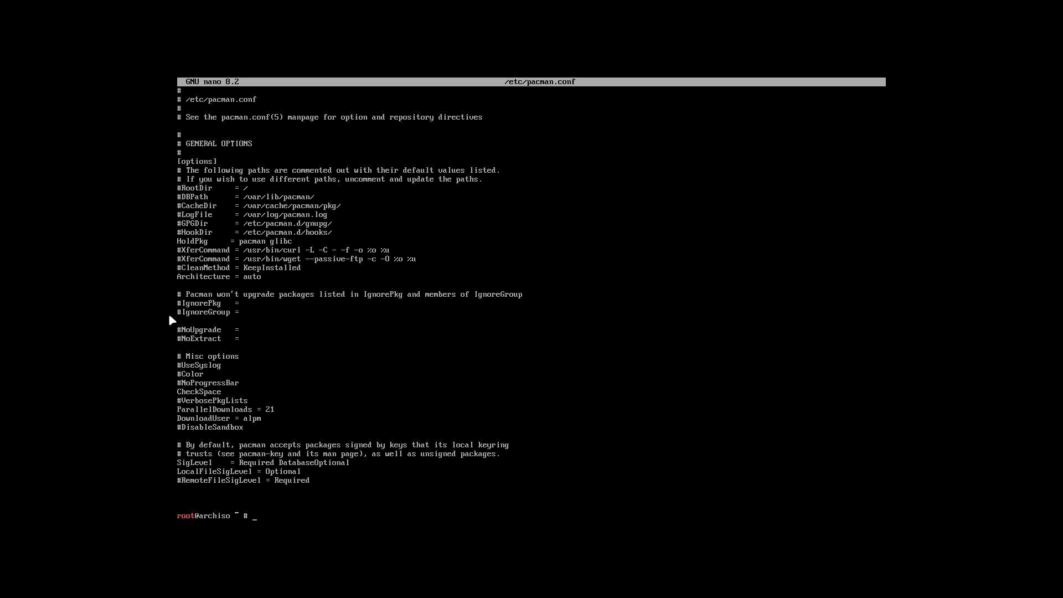
- Run archinstall --advanced, correcting typos in the option
{"action": "type", "text": "archinstall --advanced"}
{"action": "key", "text": "BackSpace"}
{"action": "key", "text": "BackSpace"}
{"action": "key", "text": "BackSpace"}
{"action": "key", "text": "BackSpace"}
{"action": "key", "text": "BackSpace"}
{"action": "key", "text": "BackSpace"}
{"action": "key", "text": "BackSpace"}
{"action": "key", "text": "BackSpace"}
{"action": "key", "text": "BackSpace"}
{"action": "type", "text": "-adn"}
{"action": "key", "text": "BackSpace"}
{"action": "type", "text": "vacced"}
{"action": "key", "text": "Return"}
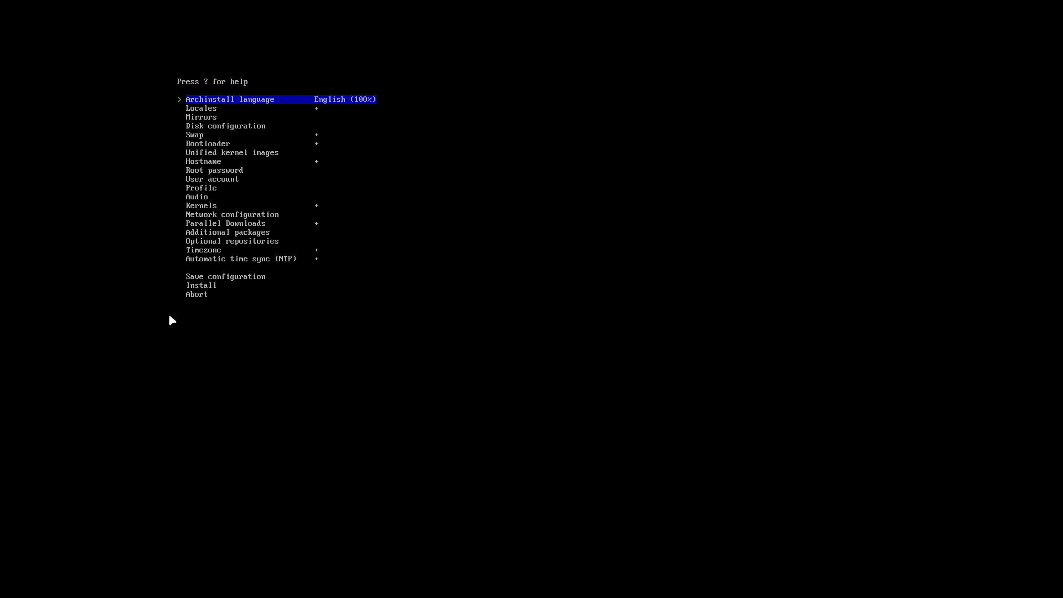
- In Locales, search the keyboard layouts for 'be' and choose be-latin1
{"action": "key", "text": "Down"}
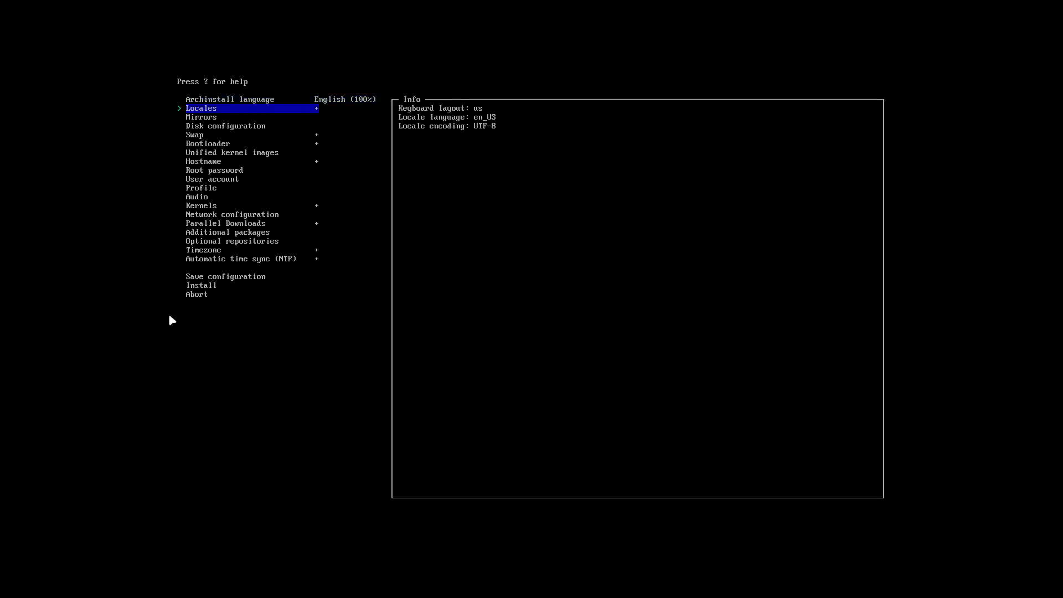
{"action": "key", "text": "Return"}
{"action": "key", "text": "Return"}
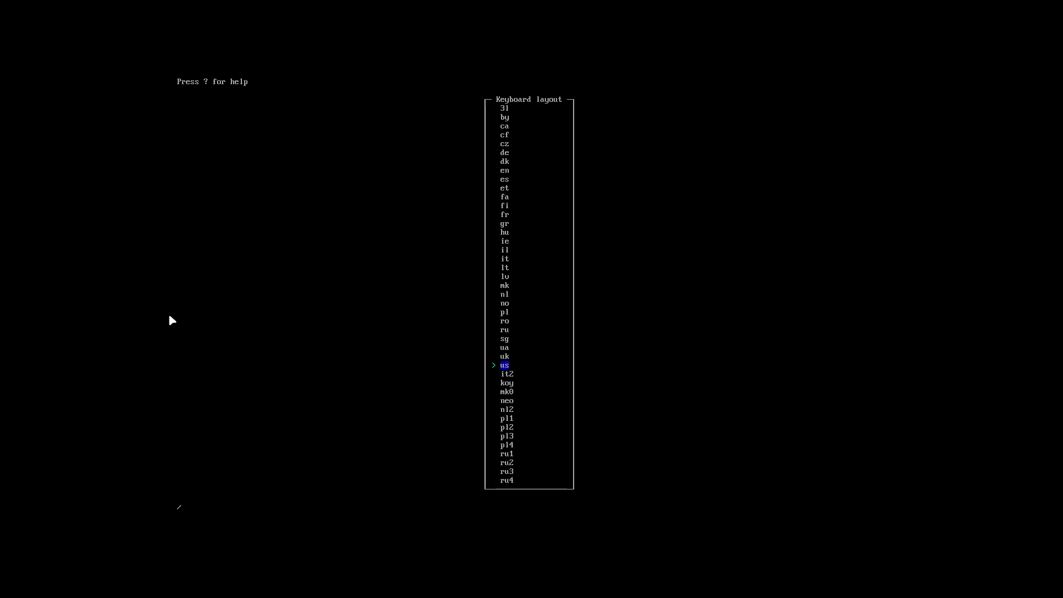
{"action": "type", "text": "be"}
{"action": "key", "text": "Down"}
{"action": "key", "text": "Down"}
{"action": "key", "text": "Down"}
{"action": "key", "text": "Return"}
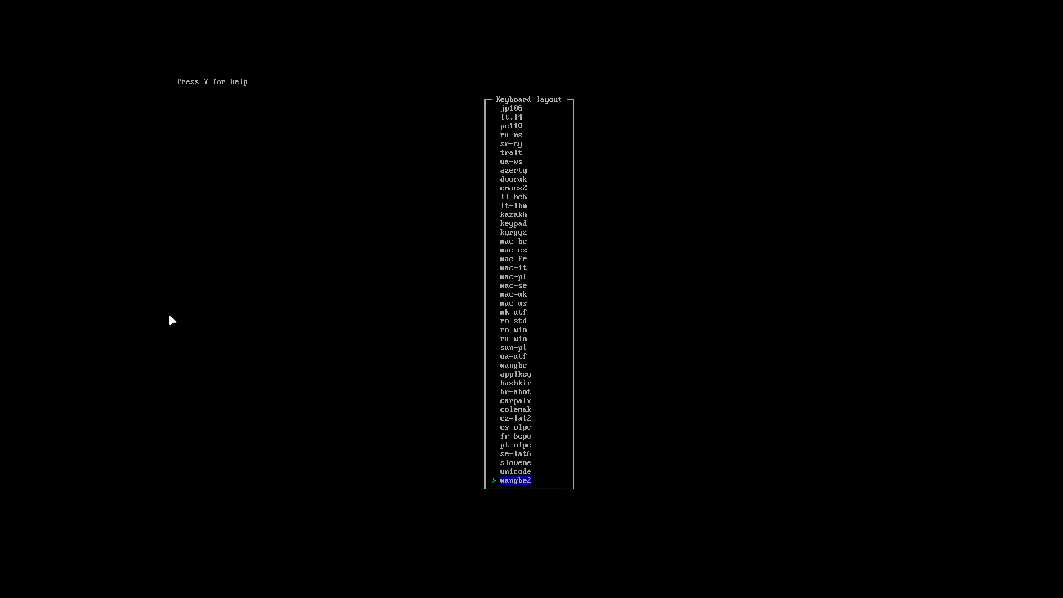
{"action": "key", "text": "slash"}
{"action": "type", "text": "be"}
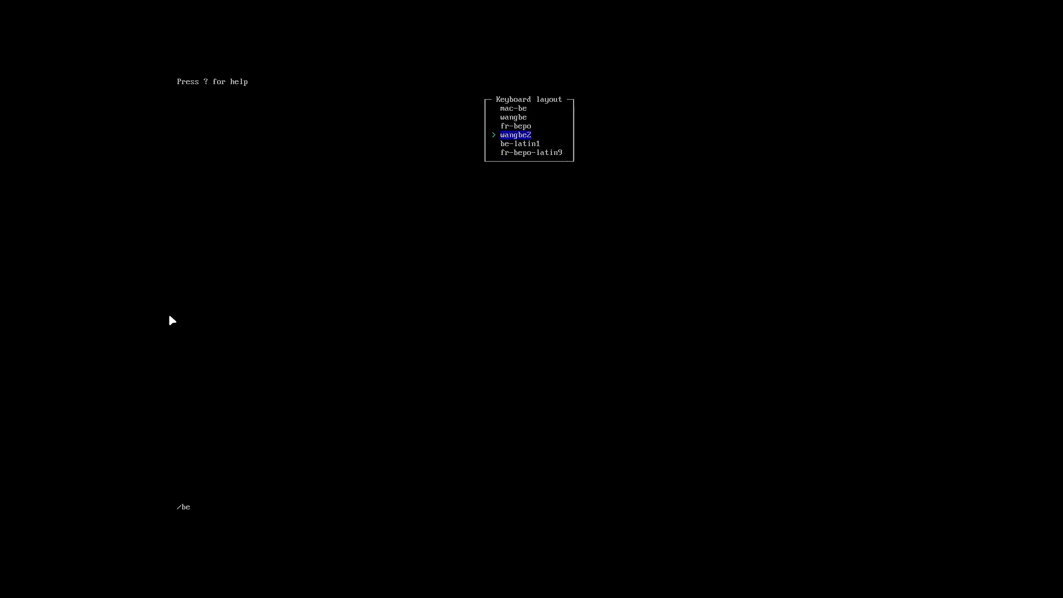
{"action": "key", "text": "Down"}
{"action": "key", "text": "Return"}
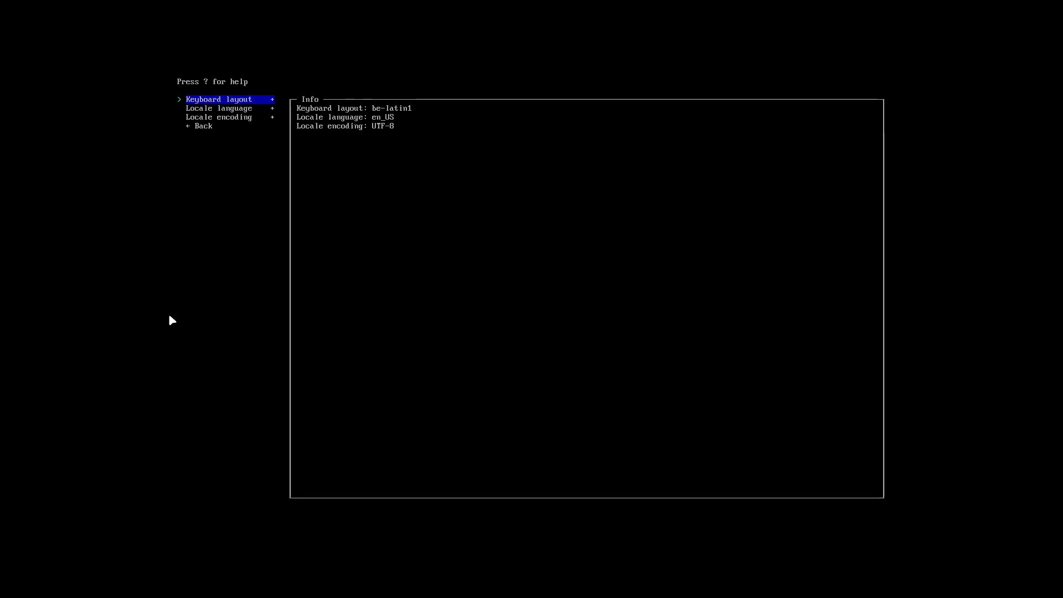
- Go back to the main archinstall menu and move to the Mirrors entry
{"action": "key", "text": "Down"}
{"action": "key", "text": "Down"}
{"action": "key", "text": "Down"}
{"action": "key", "text": "Return"}
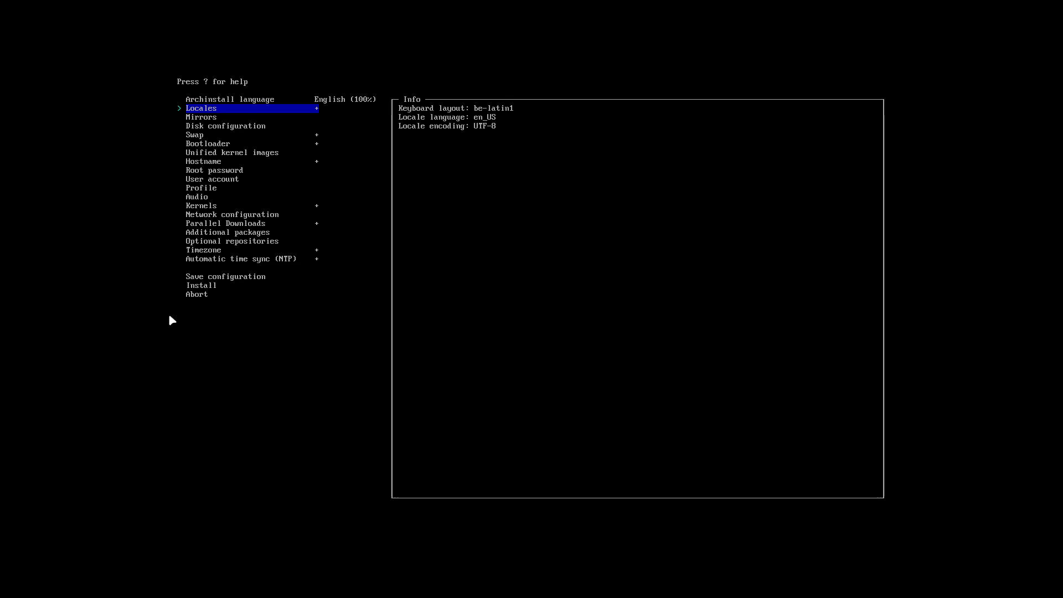
{"action": "key", "text": "Down"}
{"action": "key", "text": "Up"}
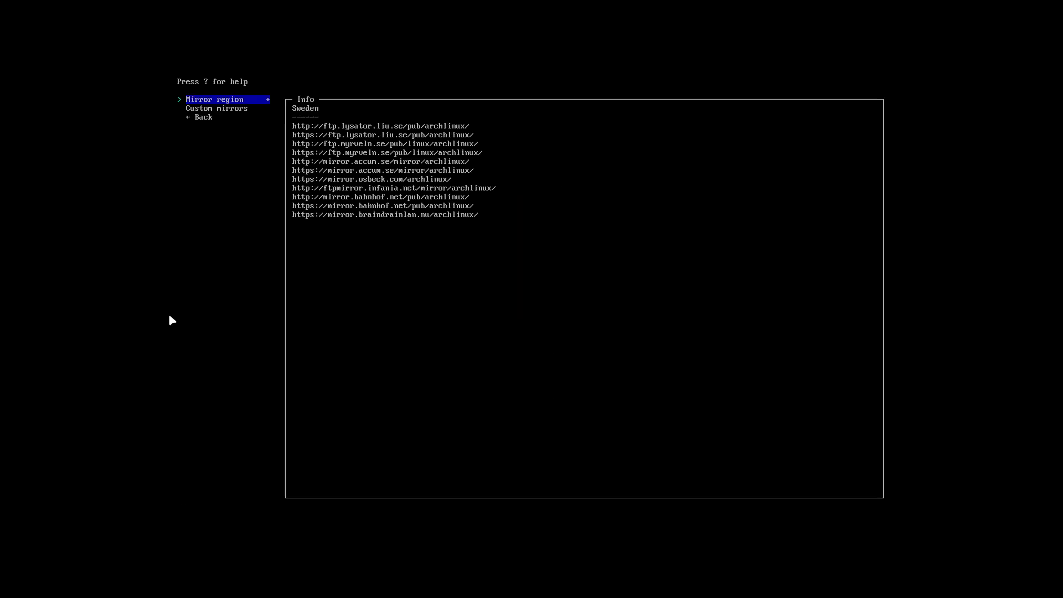
- Pick Sweden as the mirror region and return to the main menu
{"action": "key", "text": "Down"}
{"action": "key", "text": "Down"}
{"action": "key", "text": "Return"}
{"action": "key", "text": "Down"}
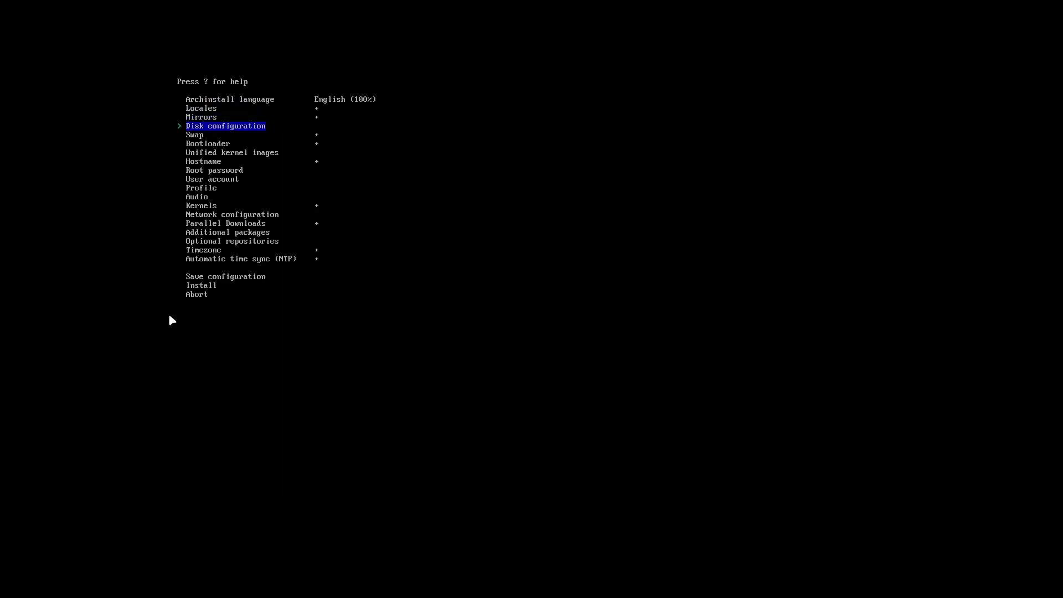
- Configure best-effort btrfs partitioning and enable zram swap
{"action": "key", "text": "Return"}
{"action": "key", "text": "Return"}
{"action": "key", "text": "Return"}
{"action": "key", "text": "space"}
{"action": "key", "text": "Return"}
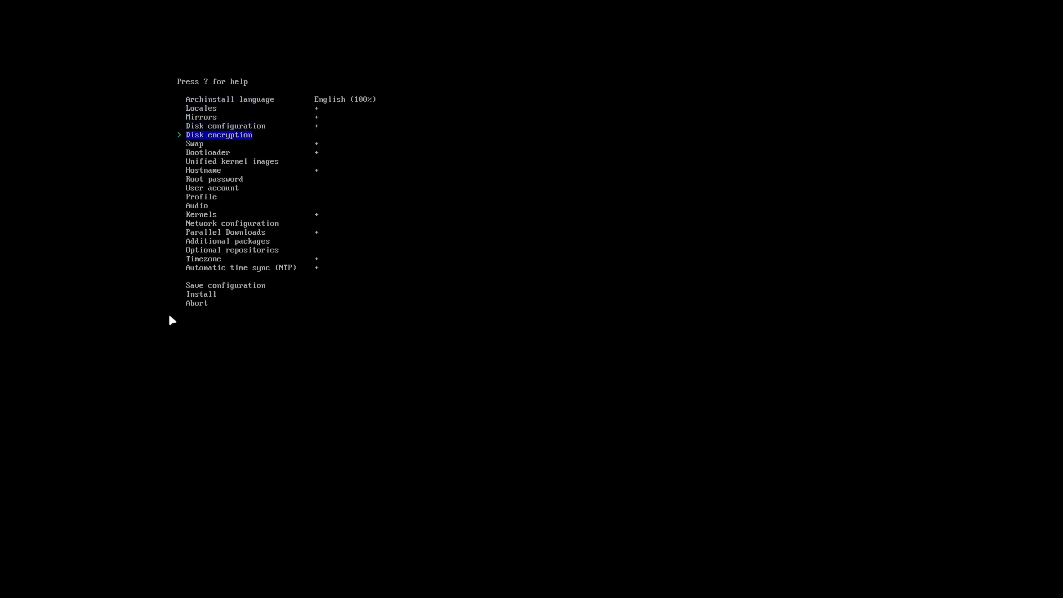
{"action": "key", "text": "Down"}
{"action": "key", "text": "Return"}
{"action": "key", "text": "Return"}
{"action": "key", "text": "Down"}
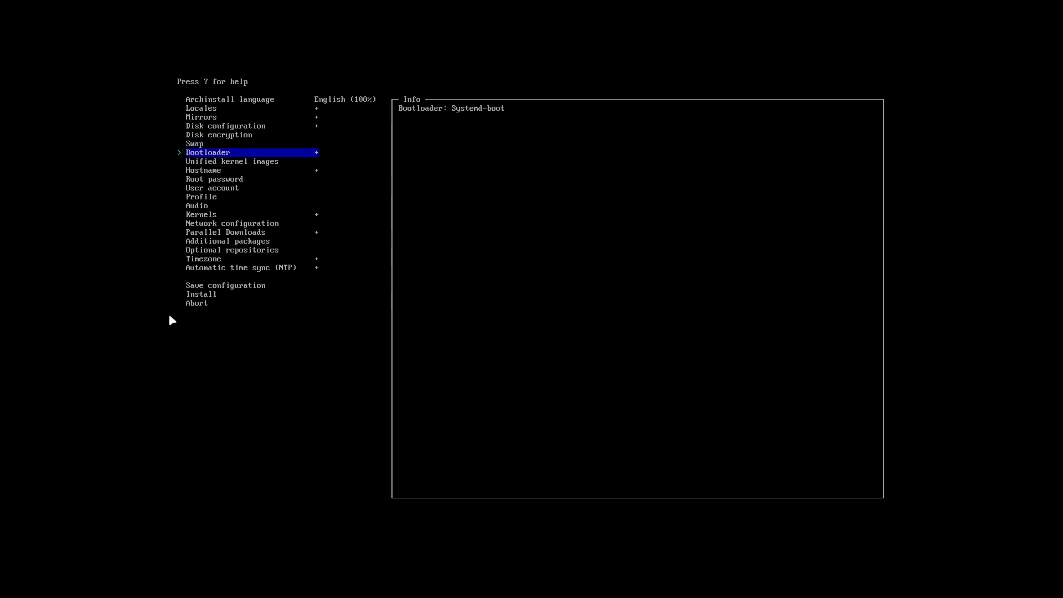
{"action": "key", "text": "Down"}
{"action": "key", "text": "Down"}
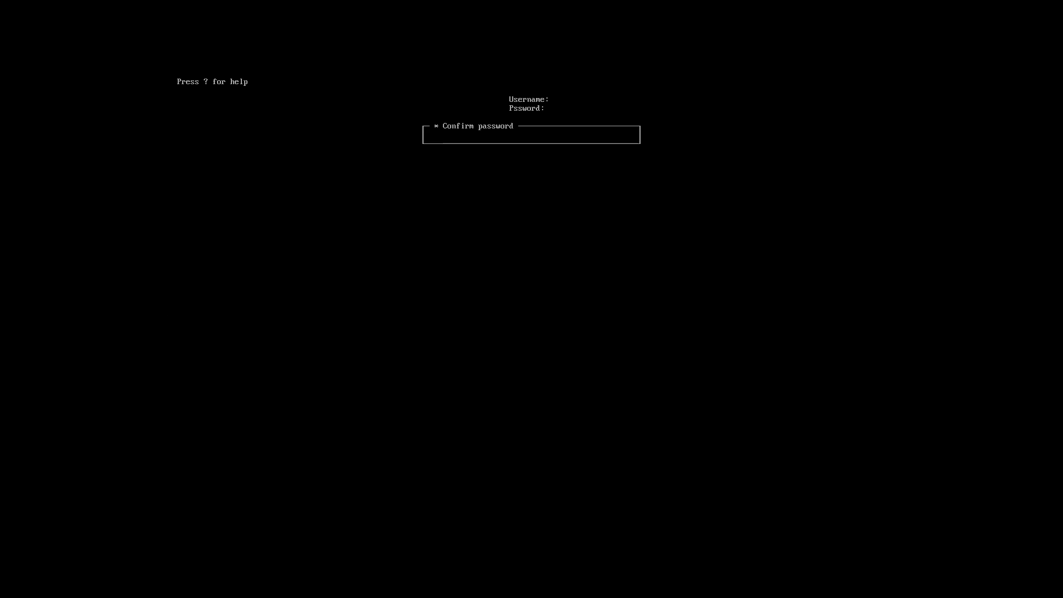
- Confirm the new user's password, grant superuser rights, and confirm the user list
{"action": "type", "text": "**"}
{"action": "key", "text": "Return"}
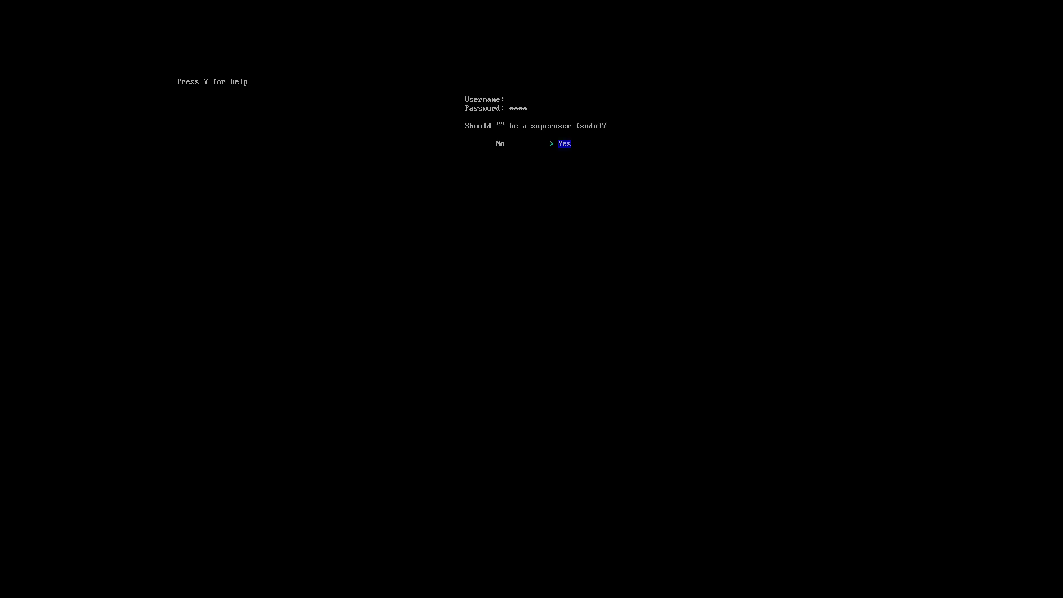
{"action": "key", "text": "Left"}
{"action": "key", "text": "Right"}
{"action": "key", "text": "Return"}
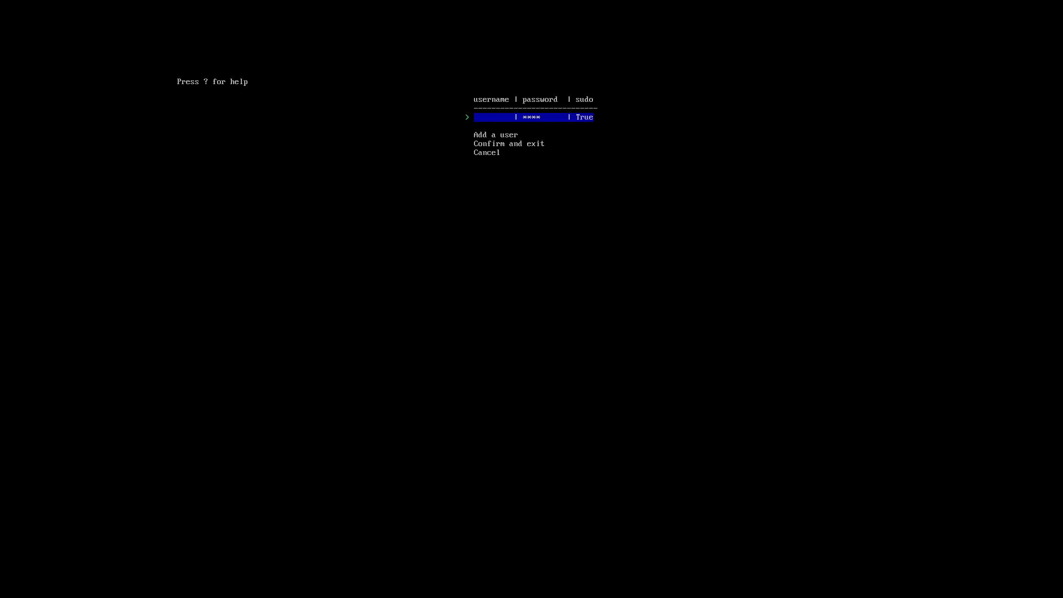
{"action": "key", "text": "Down"}
{"action": "key", "text": "Down"}
{"action": "key", "text": "Down"}
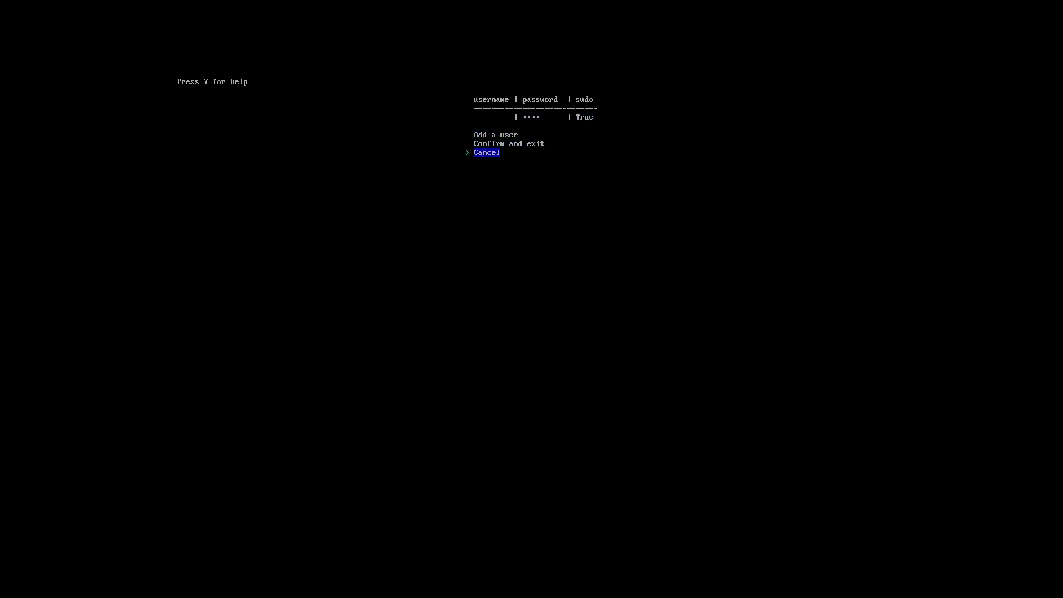
{"action": "key", "text": "Up"}
{"action": "key", "text": "Up"}
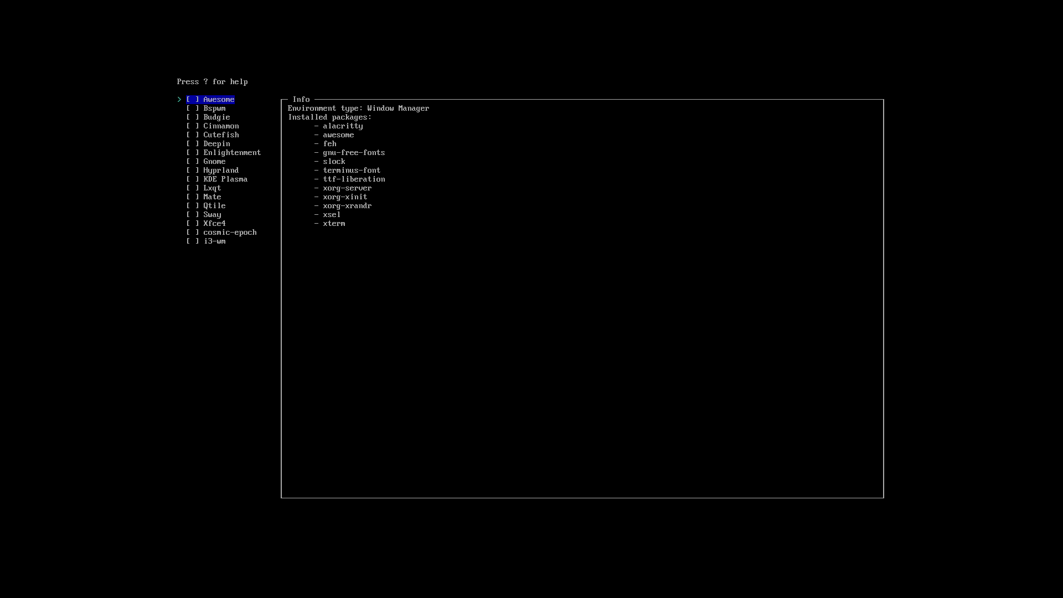
- Browse the desktop profiles, comparing several, and select Xfce4
{"action": "key", "text": "Down"}
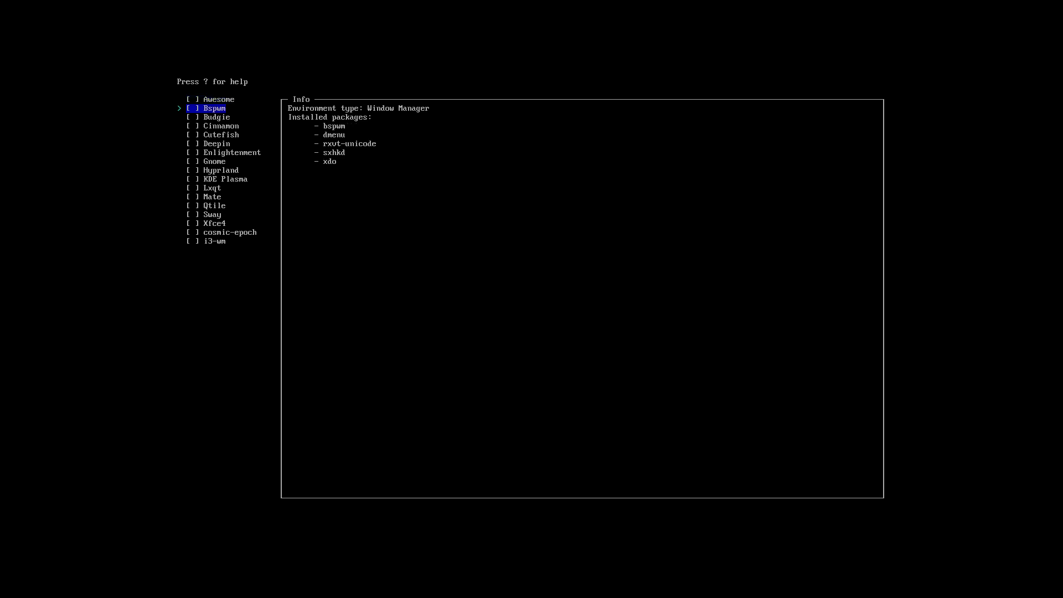
{"action": "key", "text": "Down"}
{"action": "key", "text": "Down"}
{"action": "key", "text": "Down"}
{"action": "key", "text": "Down"}
{"action": "key", "text": "Down"}
{"action": "key", "text": "Down"}
{"action": "key", "text": "Down"}
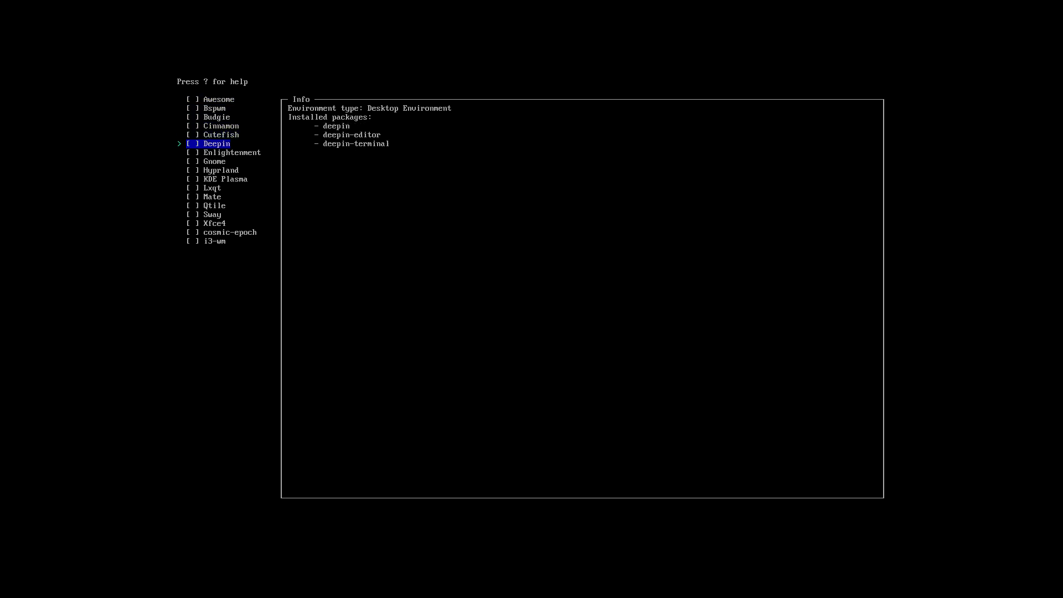
{"action": "key", "text": "Down"}
{"action": "key", "text": "Down"}
{"action": "key", "text": "Down"}
{"action": "key", "text": "Down"}
{"action": "key", "text": "Down"}
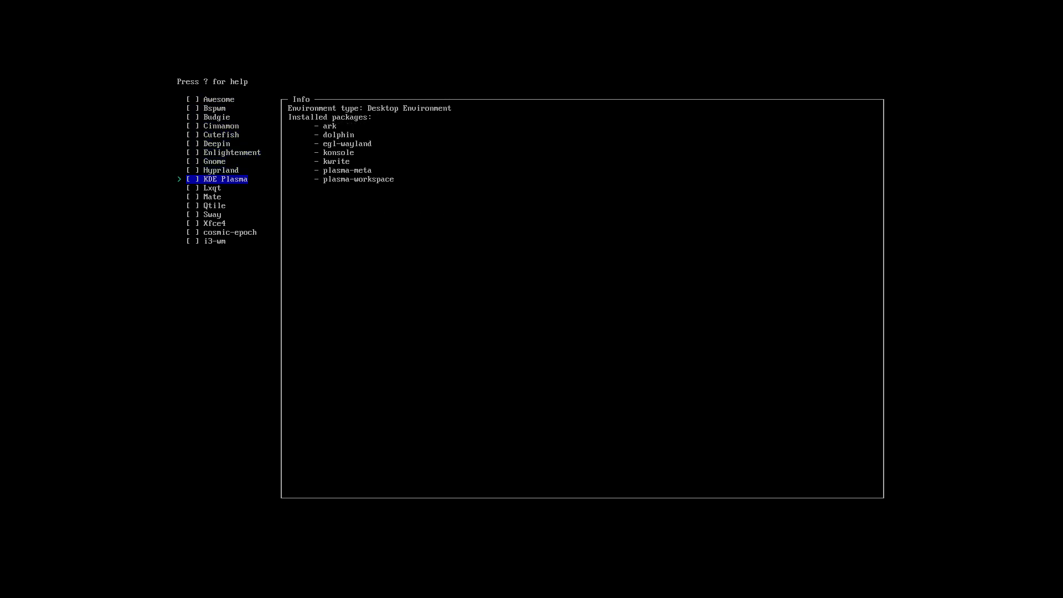
{"action": "key", "text": "Down"}
{"action": "key", "text": "Down"}
{"action": "key", "text": "Down"}
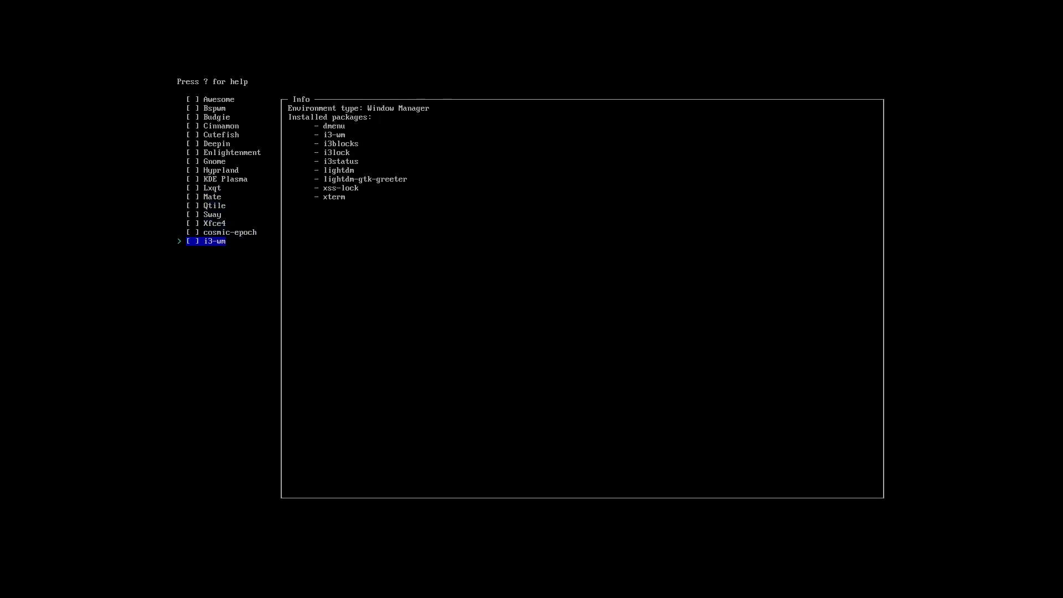
{"action": "key", "text": "Up"}
{"action": "key", "text": "Down"}
{"action": "key", "text": "Up"}
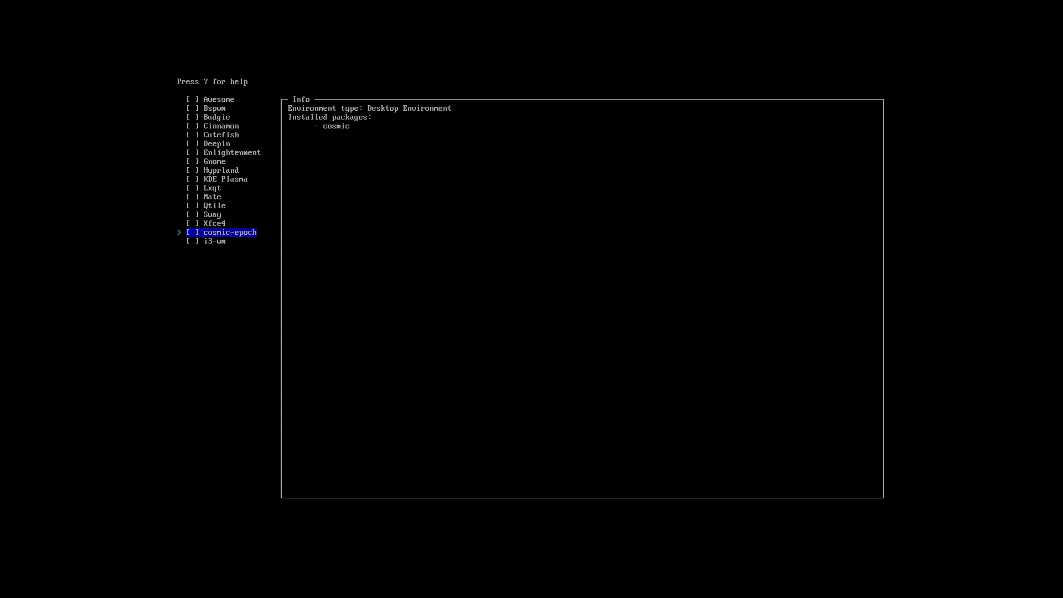
{"action": "key", "text": "Down"}
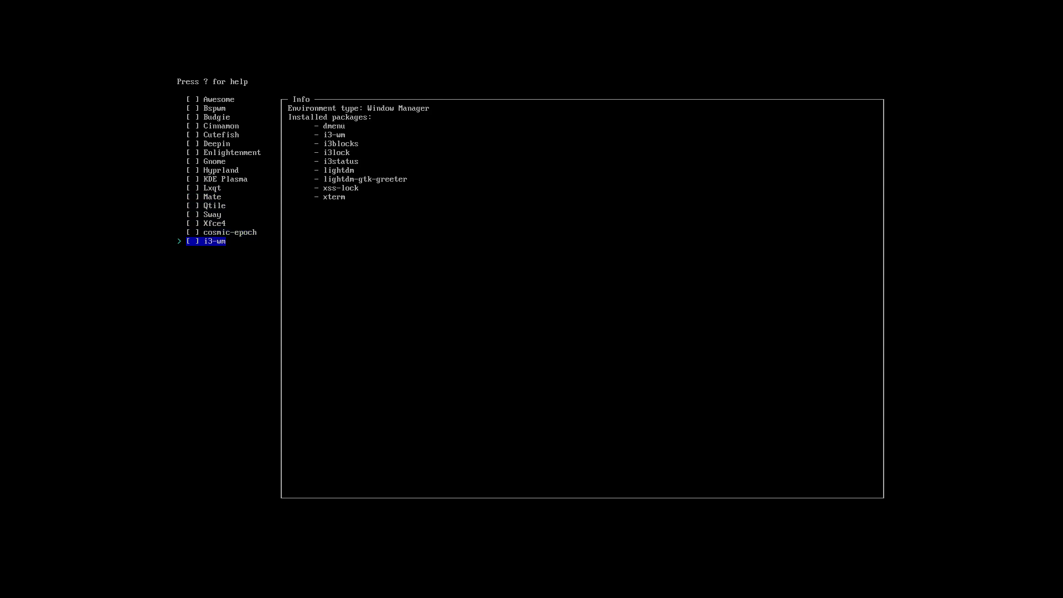
{"action": "key", "text": "Up"}
{"action": "key", "text": "Up"}
{"action": "key", "text": "Up"}
{"action": "key", "text": "Up"}
{"action": "key", "text": "Up"}
{"action": "key", "text": "Up"}
{"action": "key", "text": "Up"}
{"action": "key", "text": "Up"}
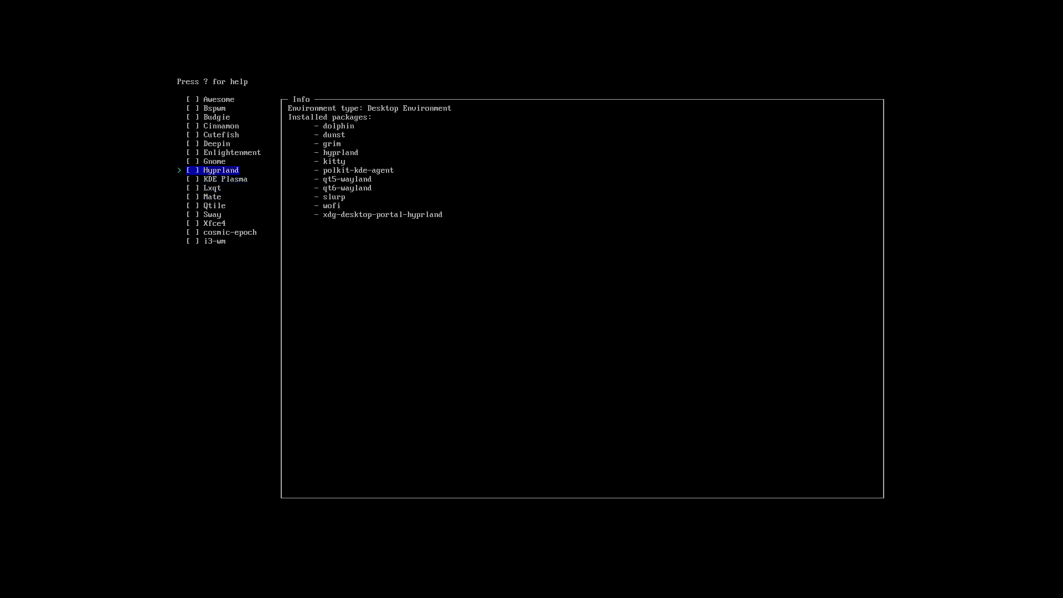
{"action": "key", "text": "Down"}
{"action": "key", "text": "Down"}
{"action": "key", "text": "Down"}
{"action": "key", "text": "Down"}
{"action": "key", "text": "Down"}
{"action": "key", "text": "Down"}
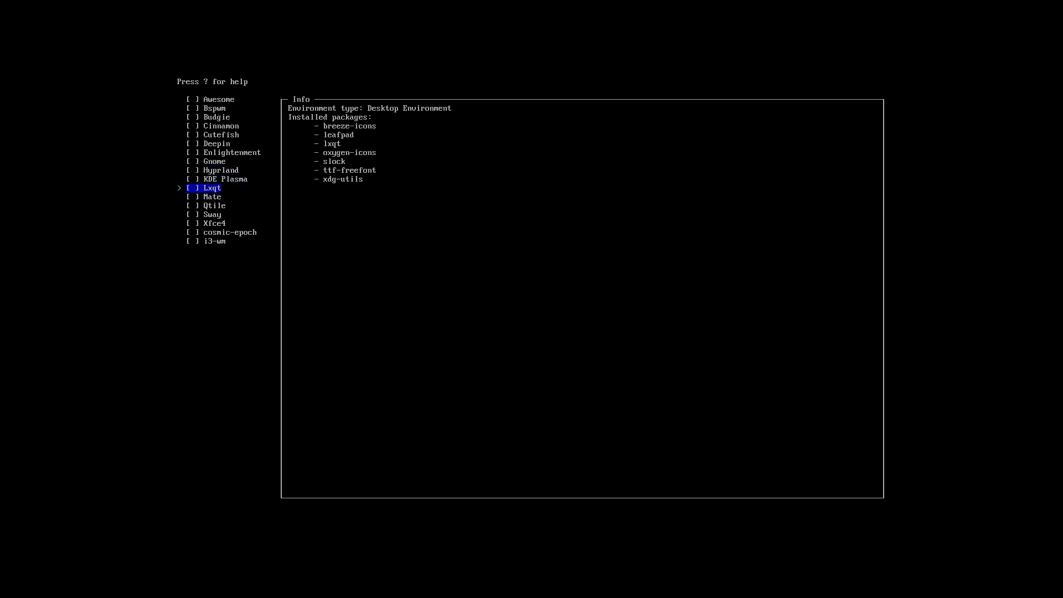
{"action": "key", "text": "Return"}
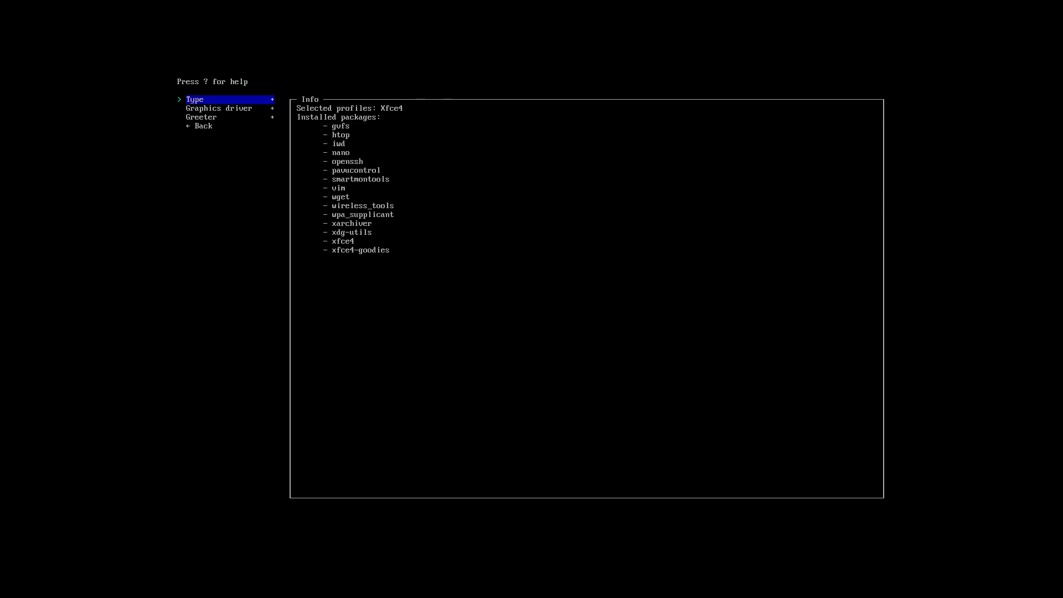
- Set the graphics driver to VMware / VirtualBox, greeter to sddm, and audio to pulseaudio
{"action": "key", "text": "Down"}
{"action": "key", "text": "Return"}
{"action": "key", "text": "Down"}
{"action": "key", "text": "Down"}
{"action": "key", "text": "Down"}
{"action": "key", "text": "Down"}
{"action": "key", "text": "Down"}
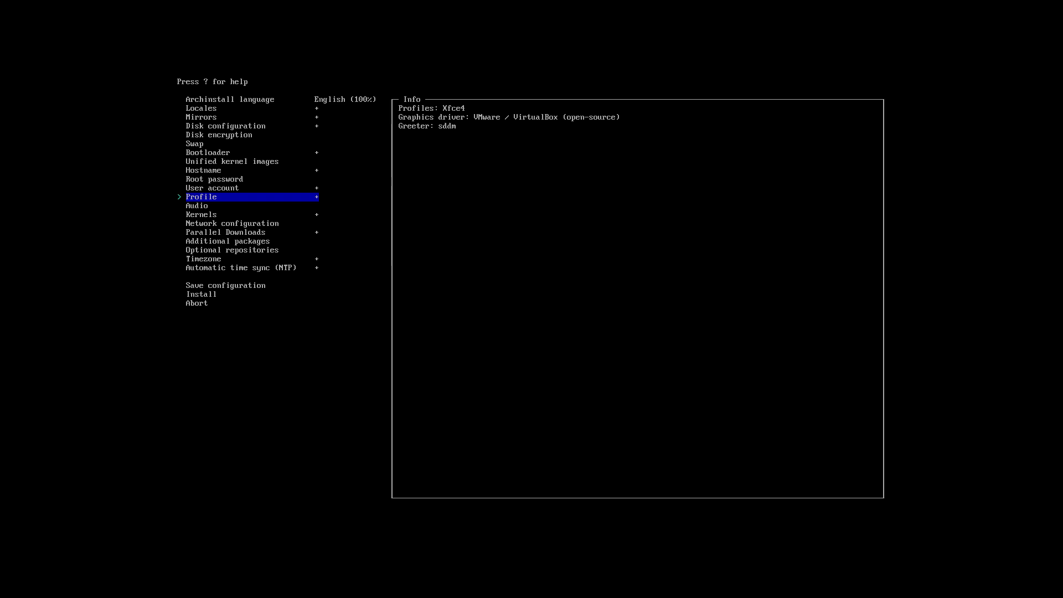
{"action": "key", "text": "Down"}
{"action": "key", "text": "Return"}
- Choose pulseaudio for audio and set parallel downloads to 21
{"action": "key", "text": "Down"}
{"action": "key", "text": "Down"}
{"action": "key", "text": "Return"}
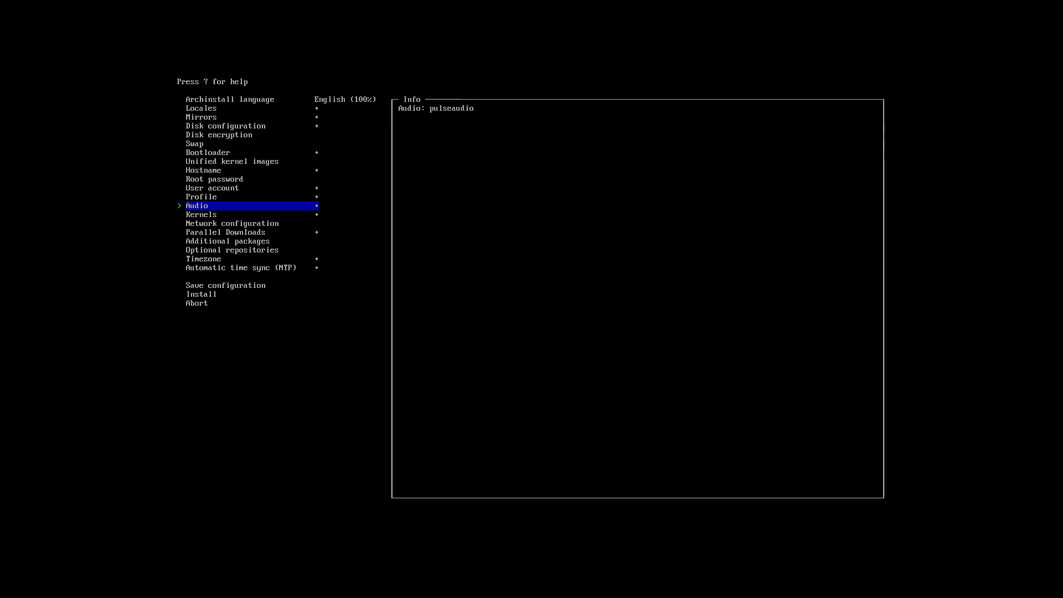
{"action": "key", "text": "Down"}
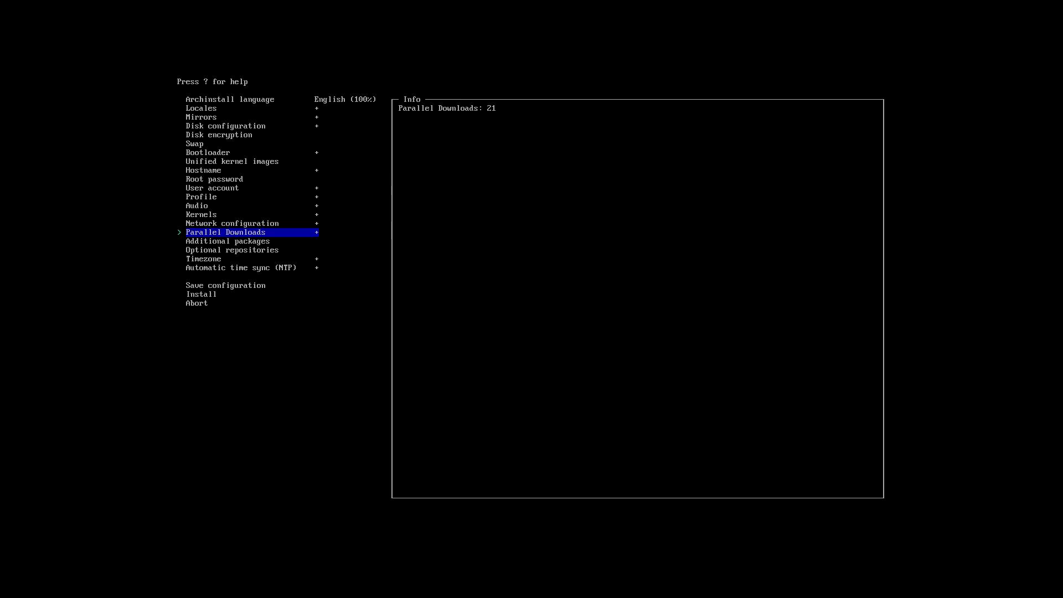
{"action": "key", "text": "Down"}
{"action": "key", "text": "Down"}
{"action": "key", "text": "Down"}
- Set the installer timezone to Europe/Brussels by filtering the list for 'brus'
{"action": "key", "text": "Return"}
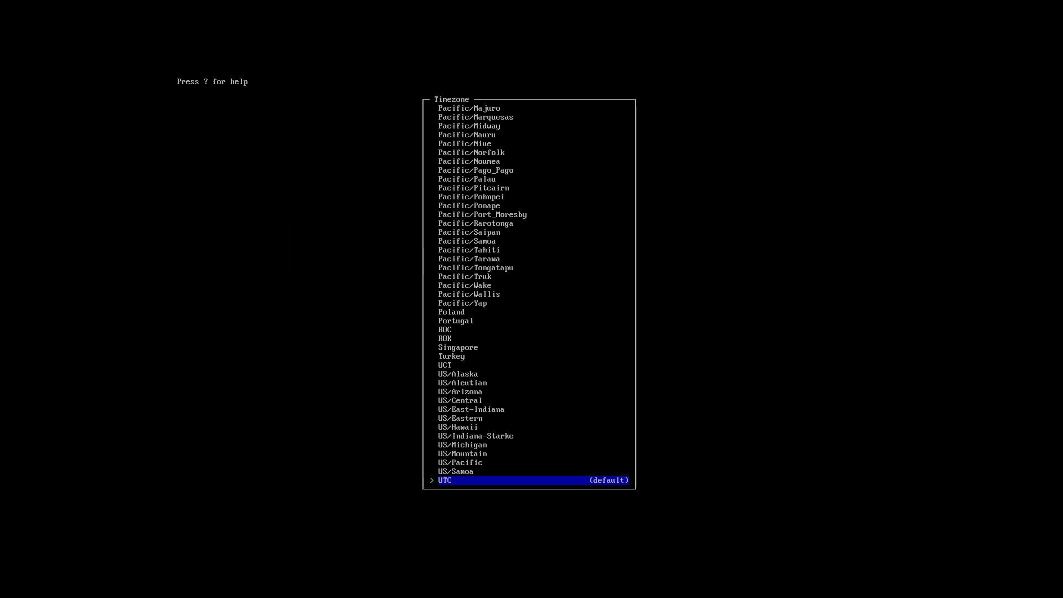
{"action": "type", "text": "bru"}
{"action": "key", "text": "Return"}
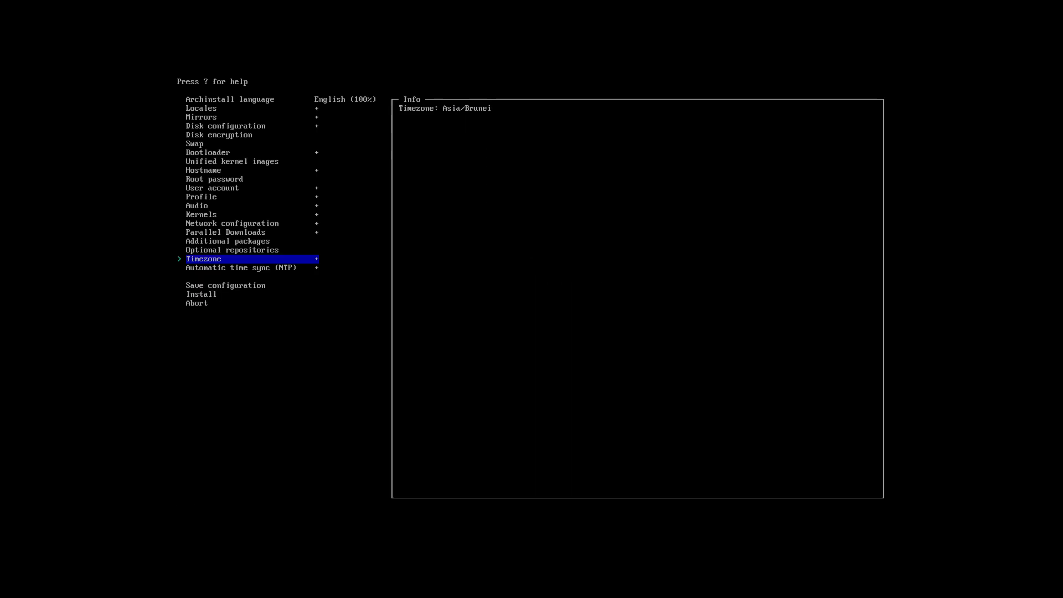
{"action": "key", "text": "Return"}
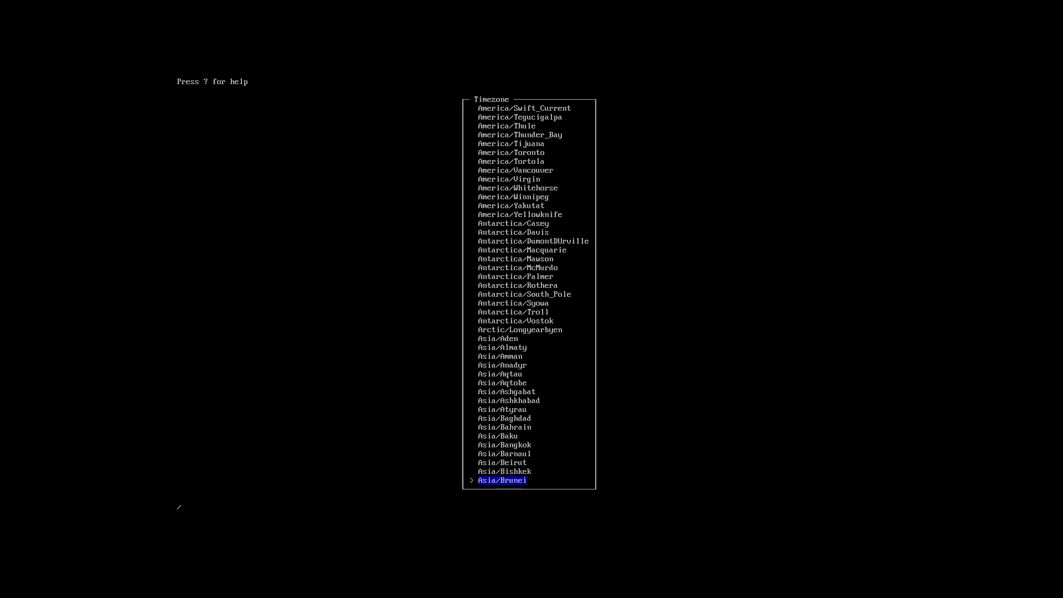
{"action": "type", "text": "brus"}
{"action": "key", "text": "Return"}
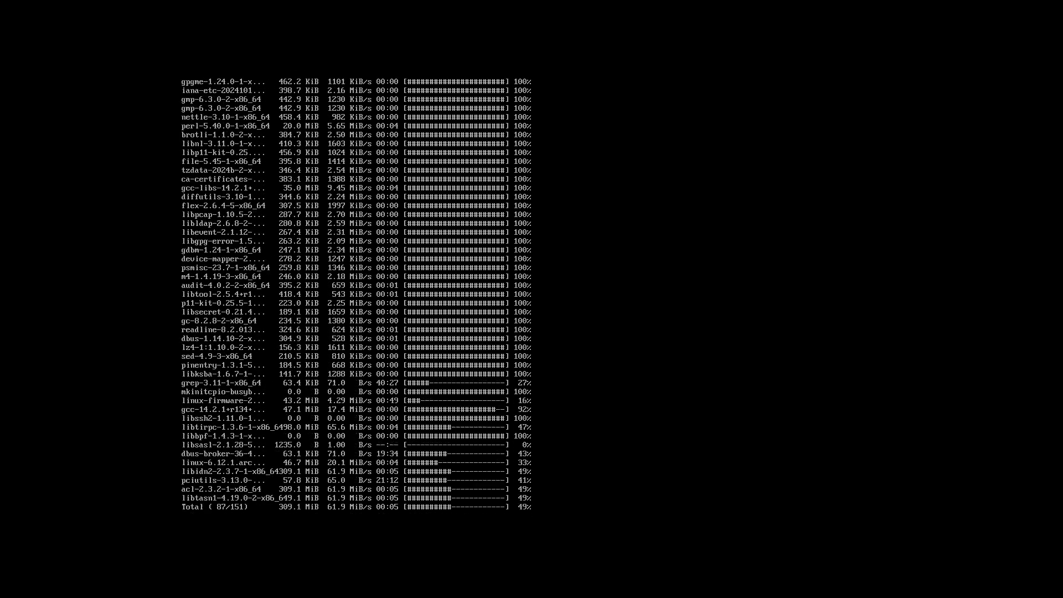
- Take the VM out of full-screen so it sits beside the VirtualBox Manager
{"action": "key", "text": "ctrl+f"}
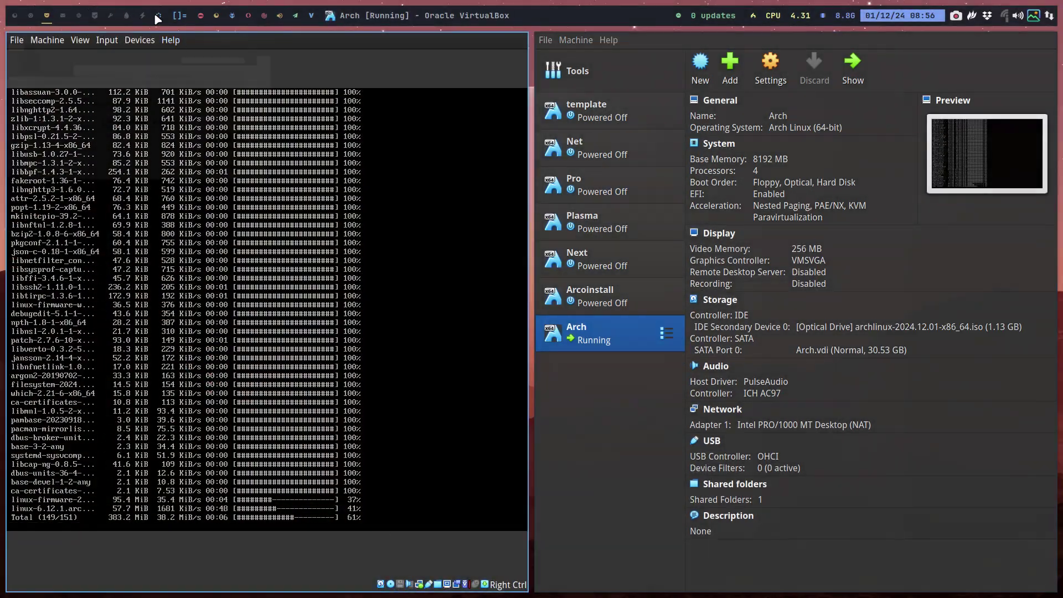
- Load github.com/erikdubois in a new browser tab
{"action": "left_click", "coordinate": [162, 17]}
{"action": "left_click", "coordinate": [292, 45]}
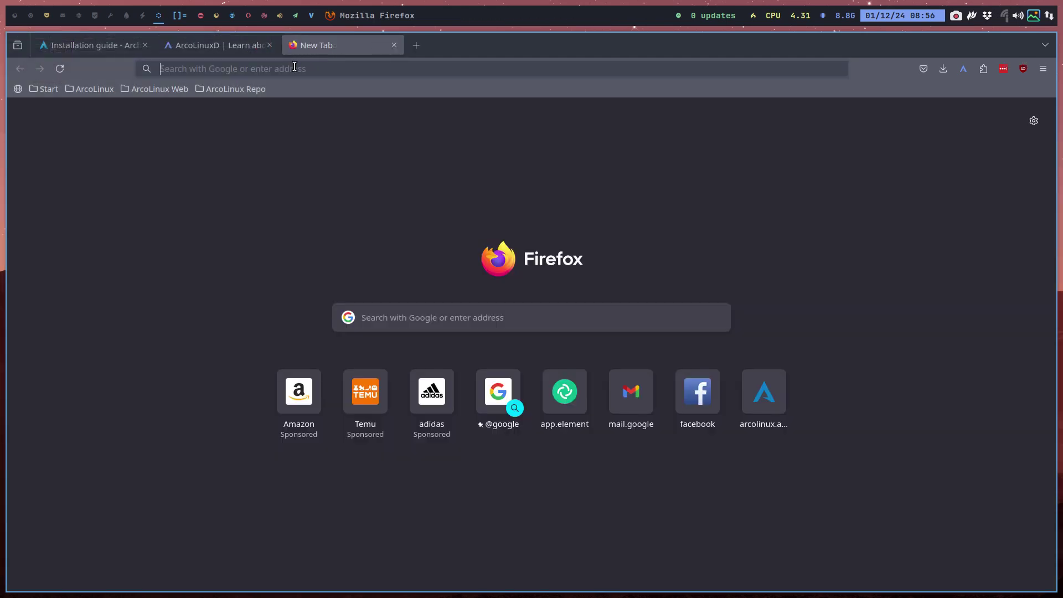
{"action": "type", "text": "githu"}
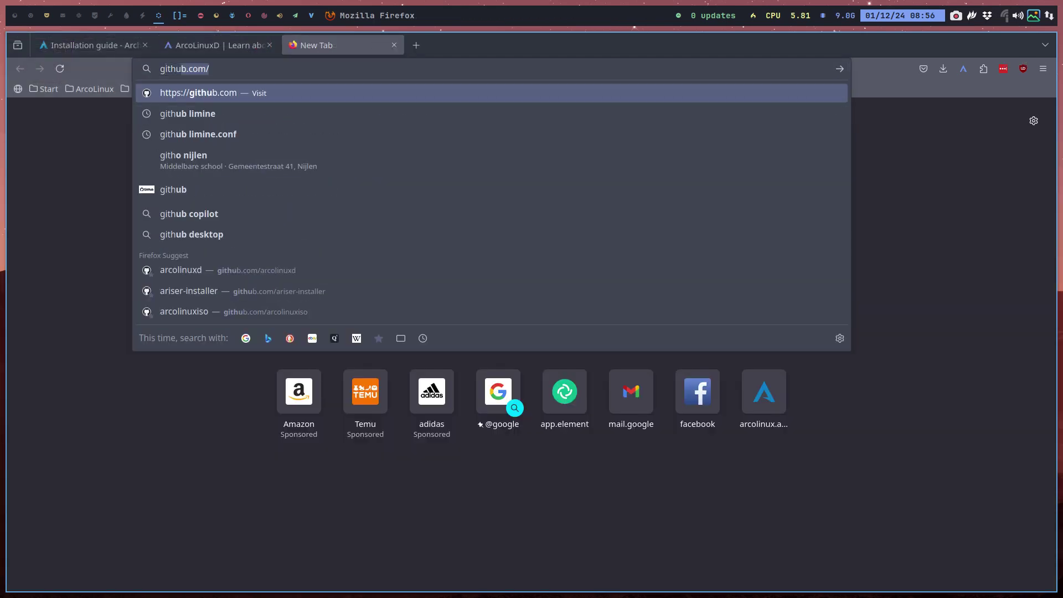
{"action": "type", "text": "b.com/erikdub"}
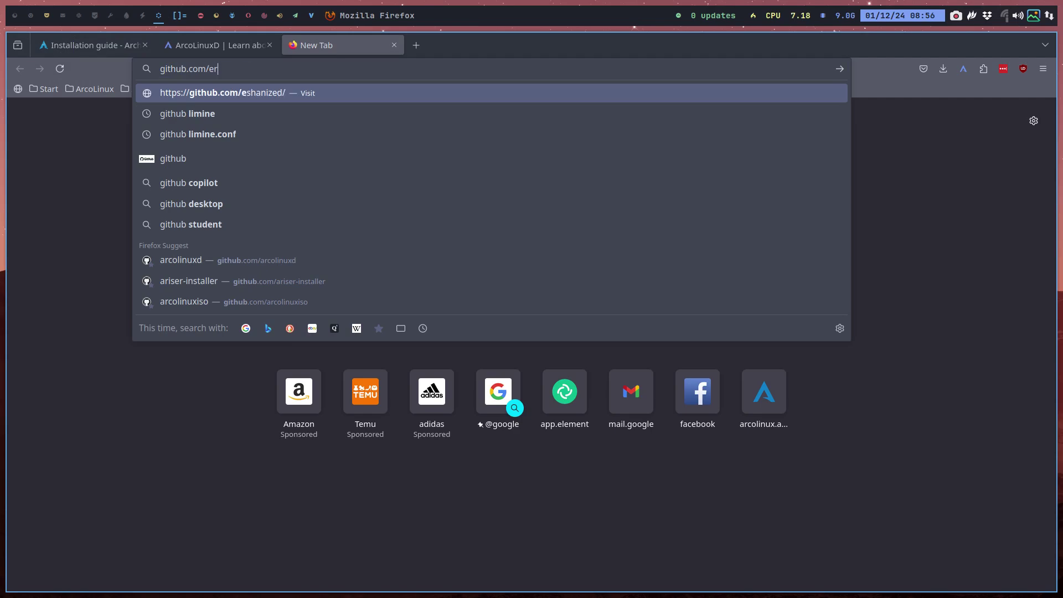
{"action": "type", "text": "ois"}
{"action": "key", "text": "Return"}
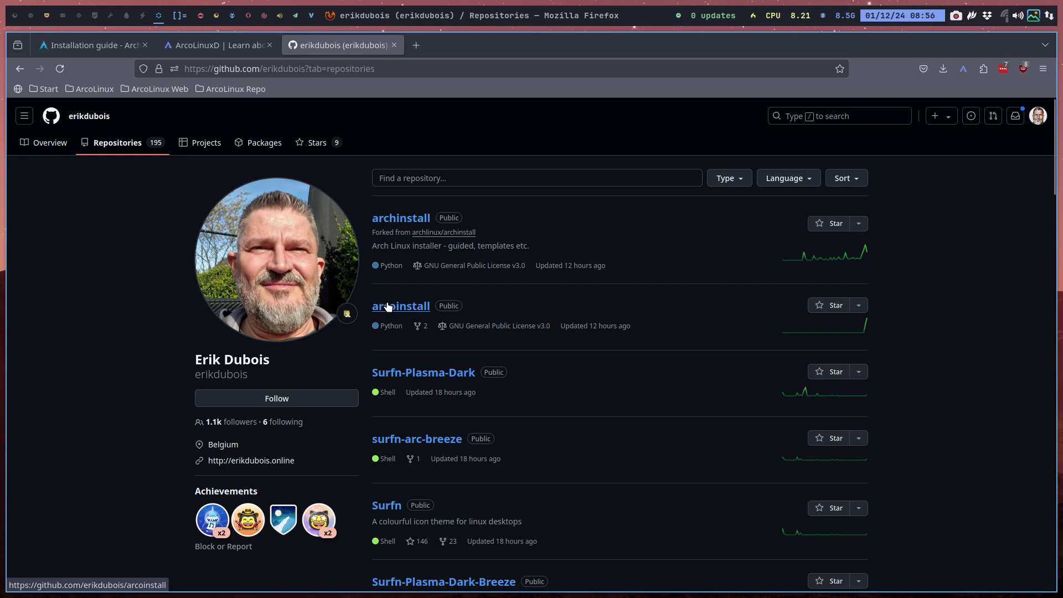
- Open the arcoinstall repository and scroll through its README
{"action": "left_click", "coordinate": [388, 306]}
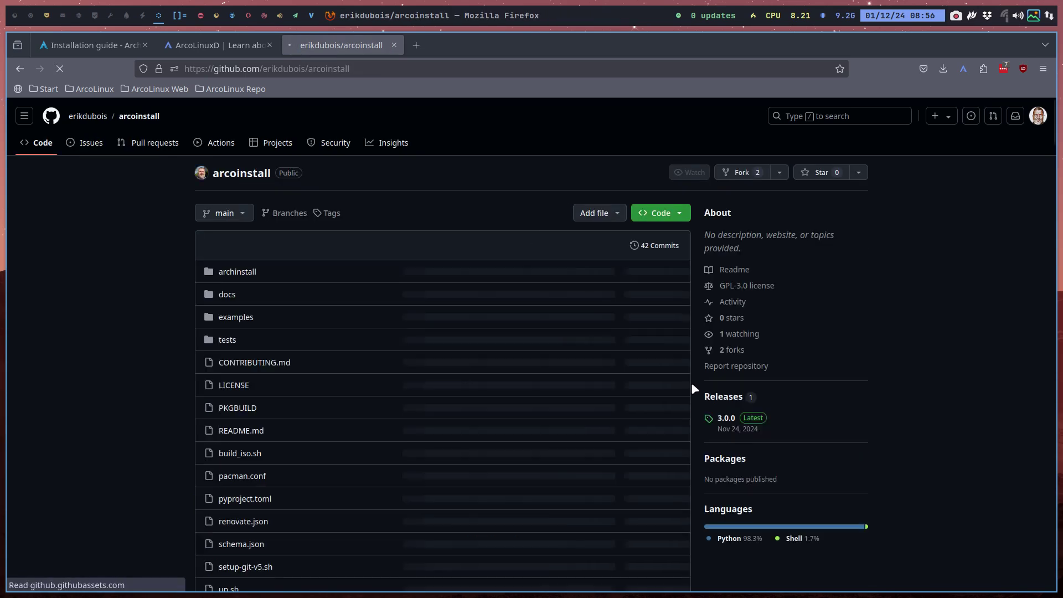
{"action": "scroll", "coordinate": [688, 399], "scroll_direction": "down", "scroll_amount": 10}
{"action": "scroll", "coordinate": [686, 398], "scroll_direction": "up", "scroll_amount": 2}
{"action": "scroll", "coordinate": [687, 398], "scroll_direction": "down", "scroll_amount": 5}
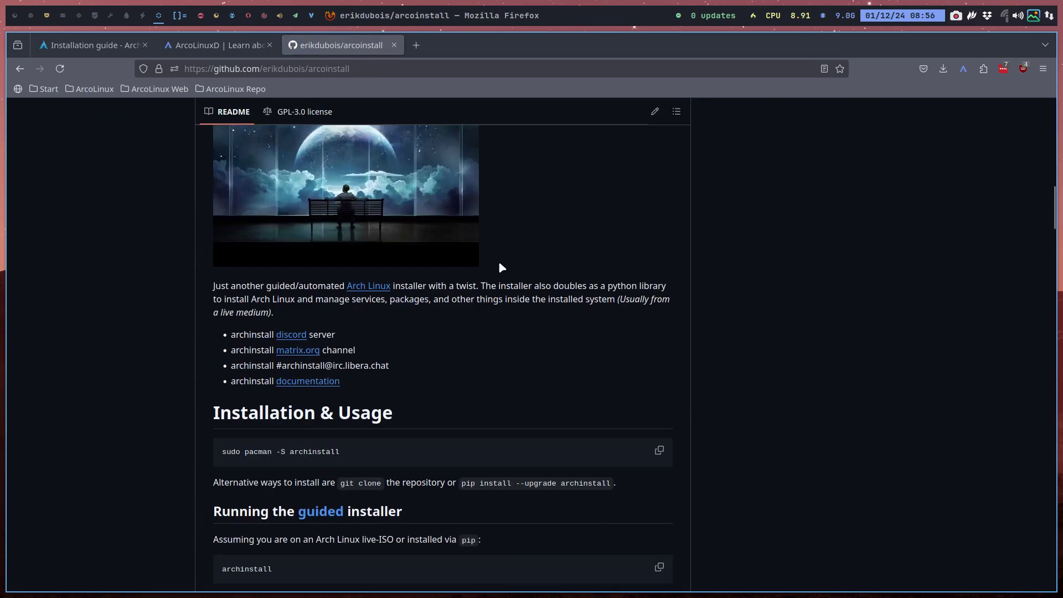
{"action": "scroll", "coordinate": [502, 268], "scroll_direction": "up", "scroll_amount": 4}
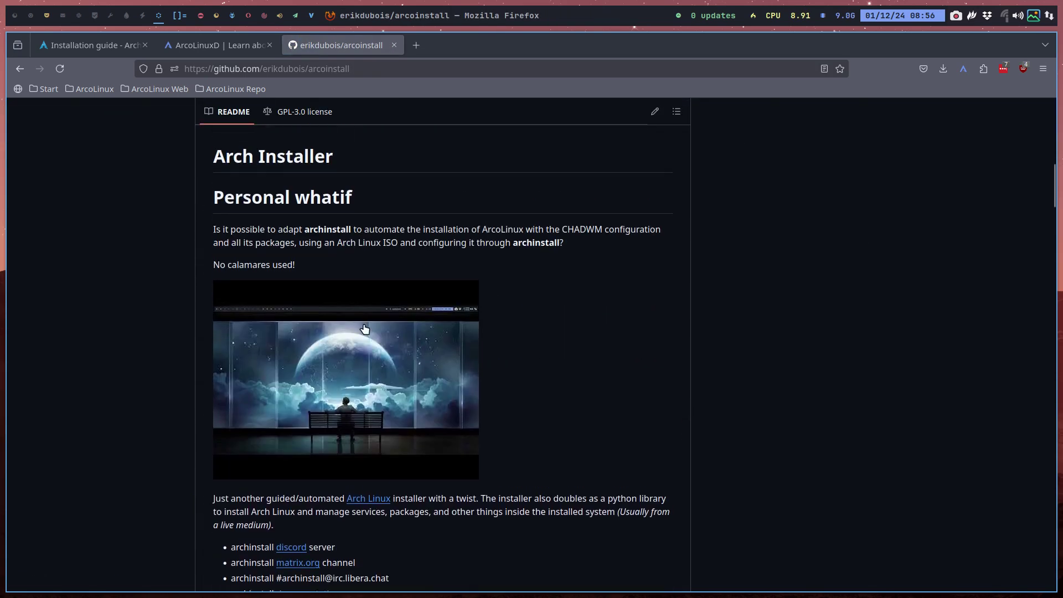
- Watch the README's linked video, close it, and return to the VM workspace
{"action": "left_click", "coordinate": [328, 352]}
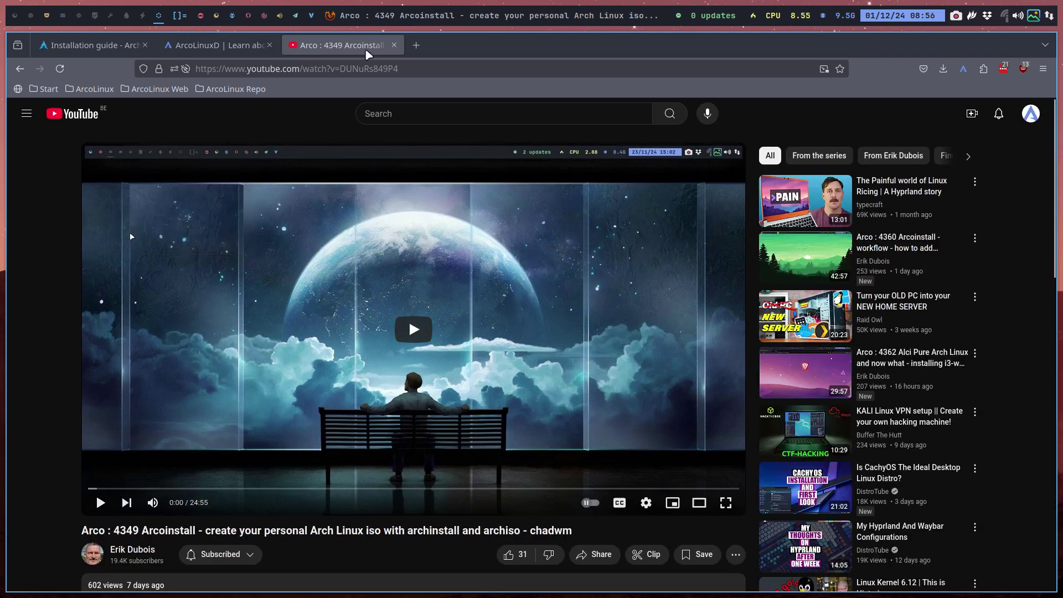
{"action": "left_click", "coordinate": [393, 45]}
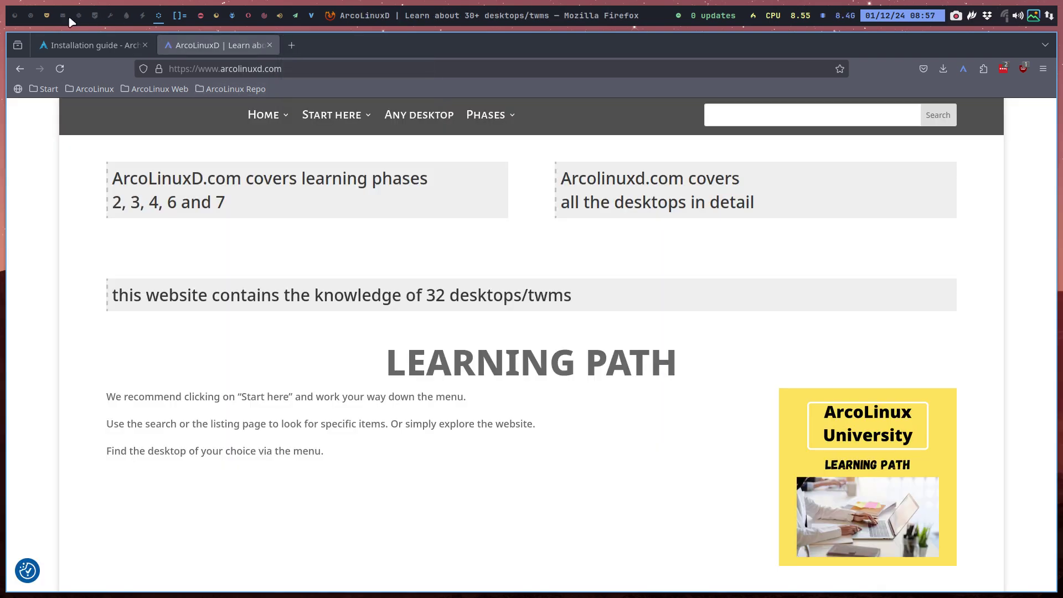
{"action": "left_click", "coordinate": [49, 17]}
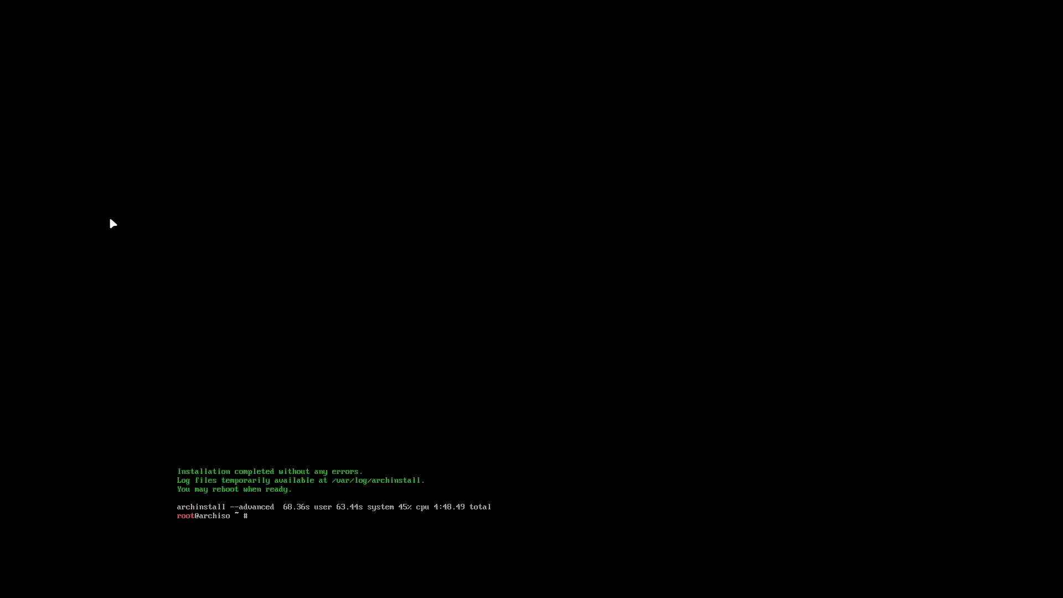
- Reboot the VM with 'reboot', then toggle full-screen off and back on
{"action": "type", "text": "reboot"}
{"action": "key", "text": "Return"}
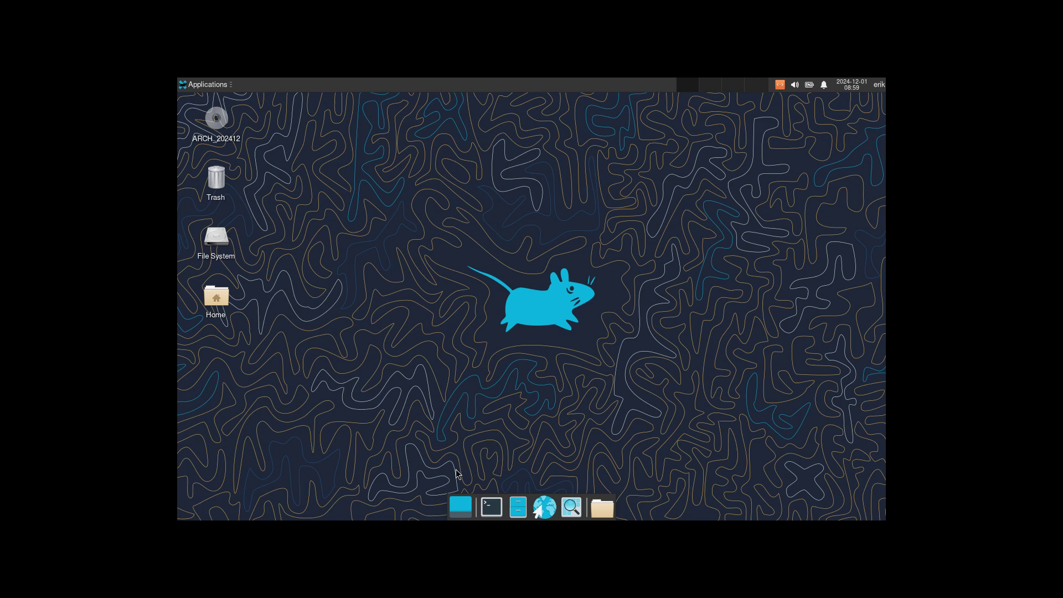
{"action": "key", "text": "Control_R+f"}
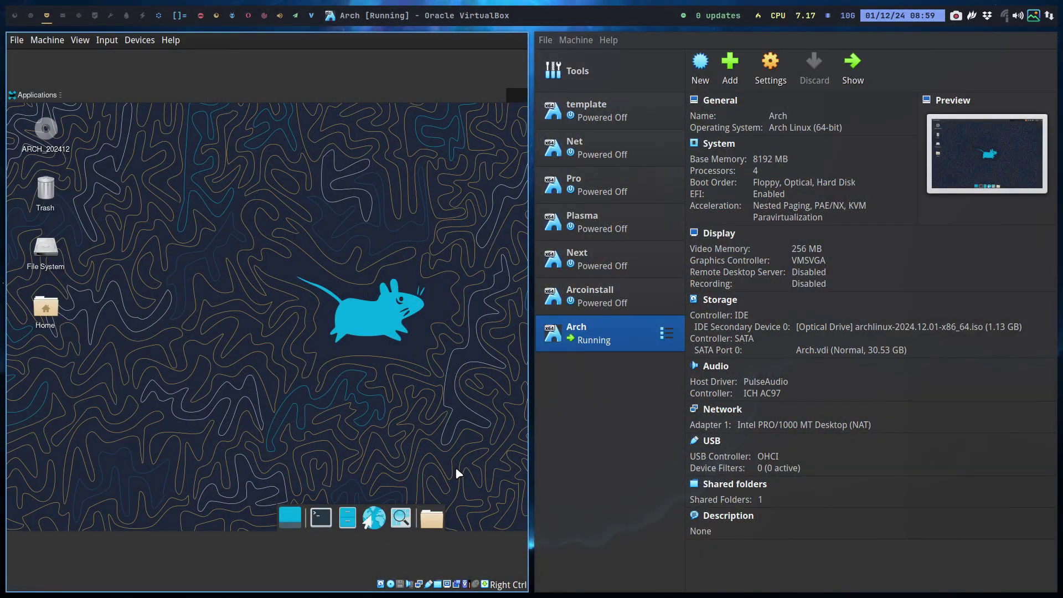
{"action": "key", "text": "Control_R+f"}
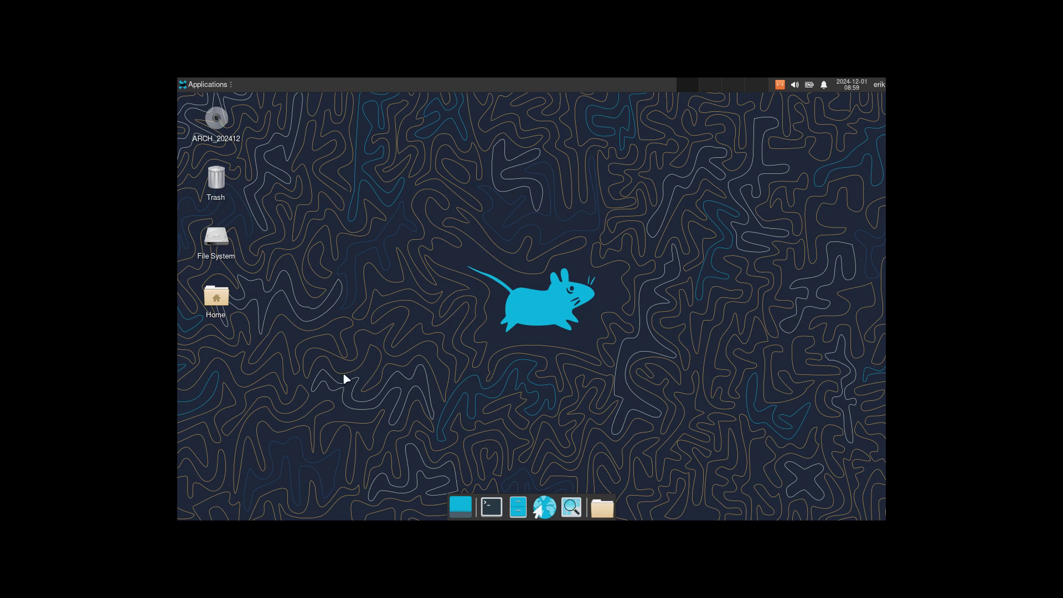
{"action": "left_click", "coordinate": [795, 85]}
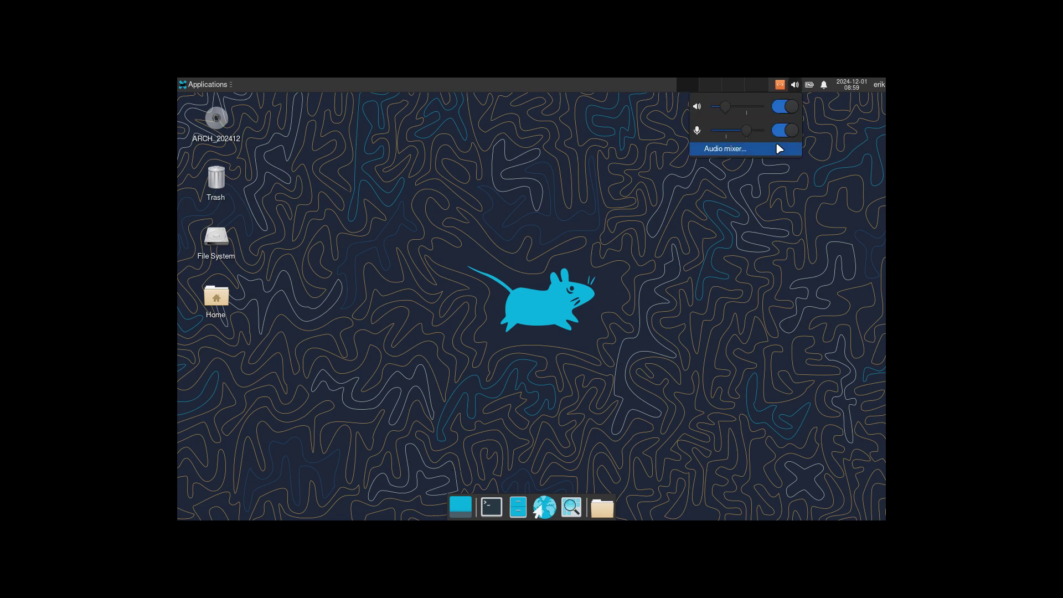
{"action": "left_click", "coordinate": [757, 148]}
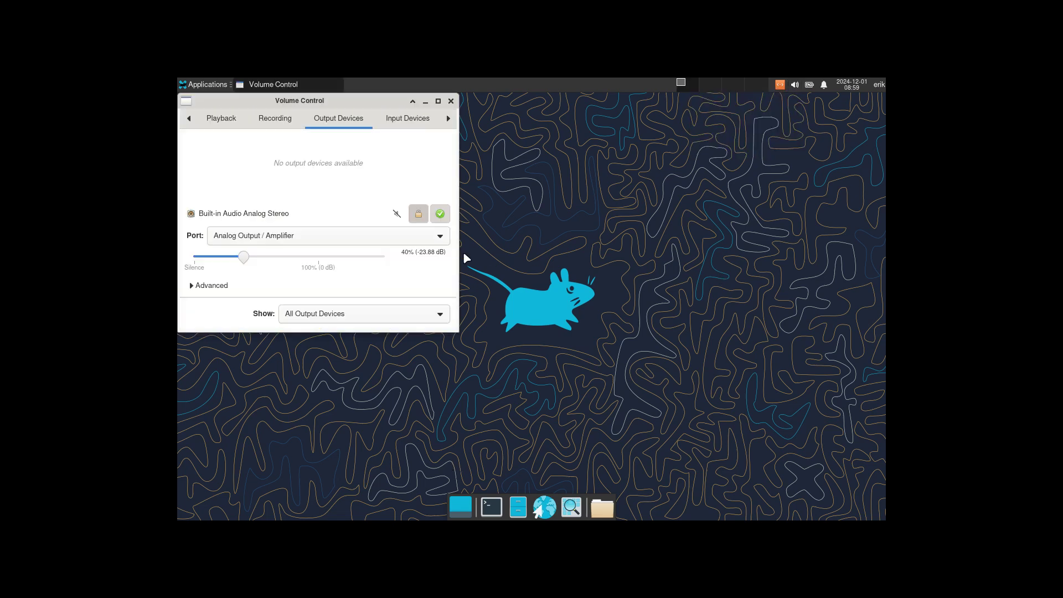
{"action": "left_click_drag", "start_coordinate": [367, 105], "coordinate": [660, 171]}
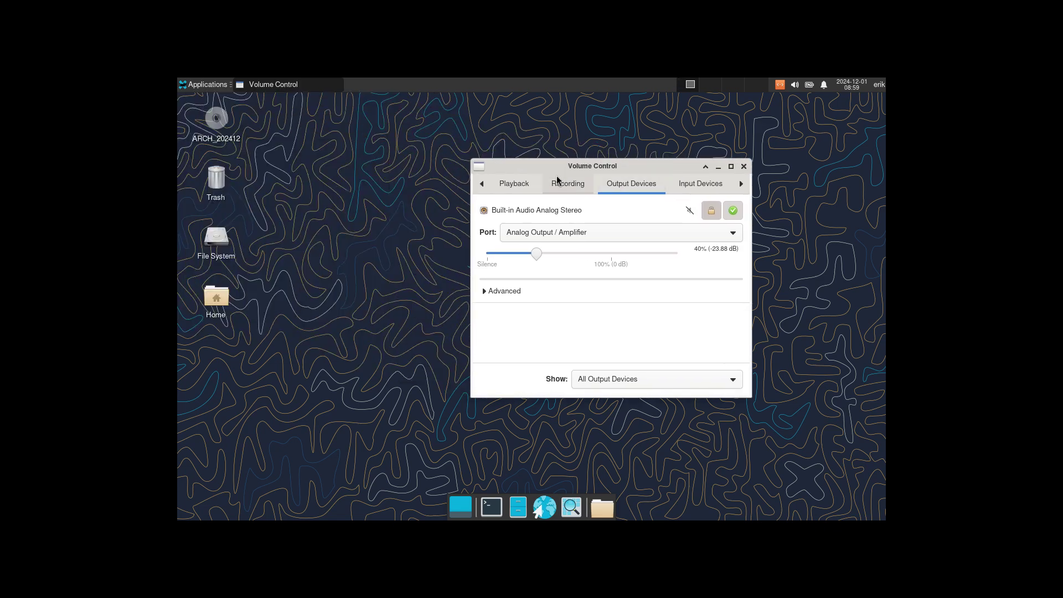
{"action": "left_click", "coordinate": [684, 184]}
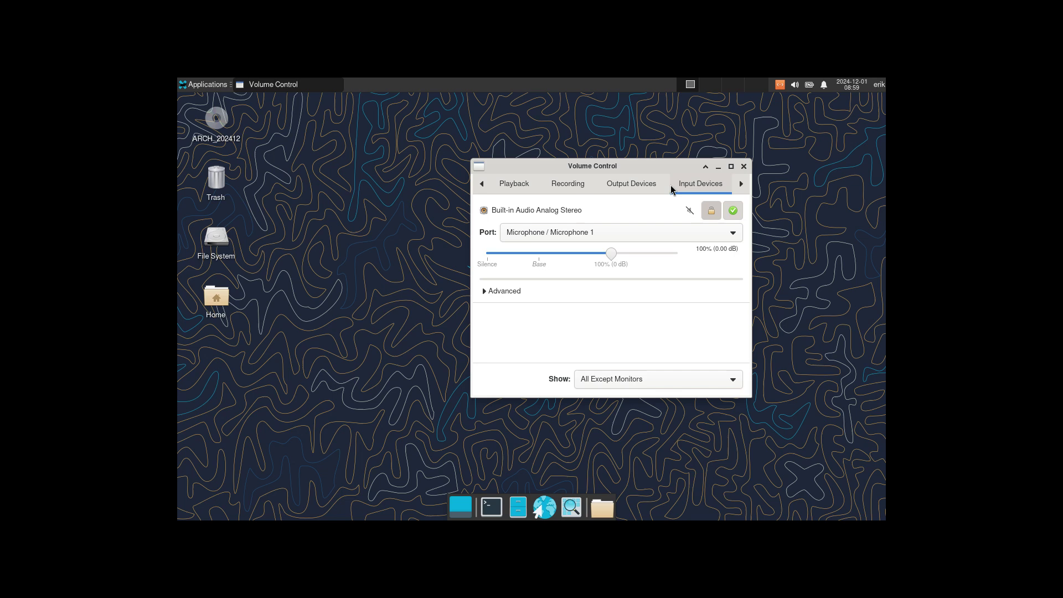
{"action": "left_click", "coordinate": [570, 184]}
{"action": "left_click", "coordinate": [505, 187]}
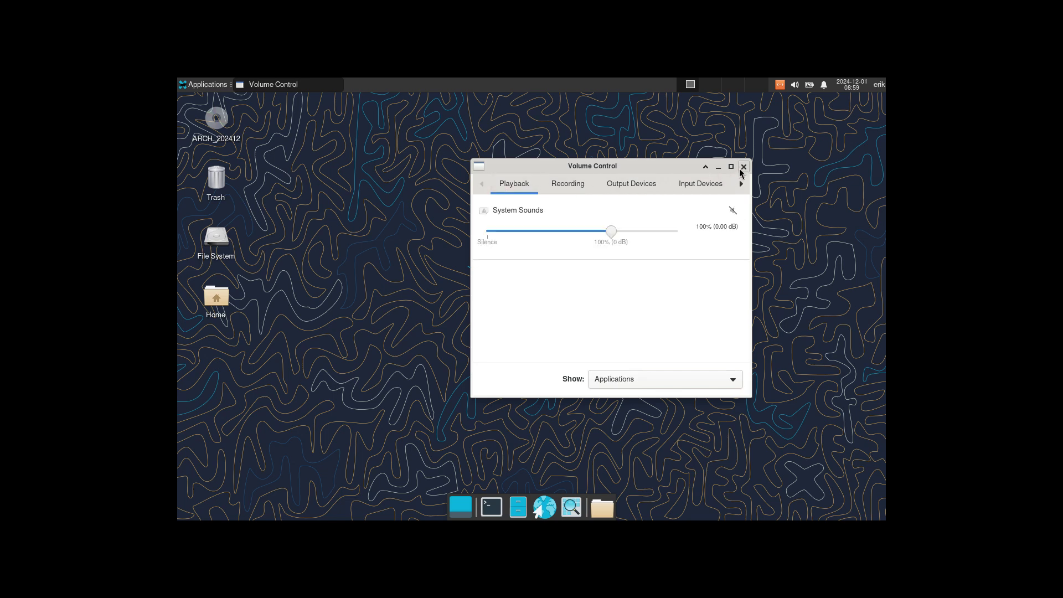
{"action": "left_click", "coordinate": [743, 167]}
{"action": "left_click", "coordinate": [202, 85]}
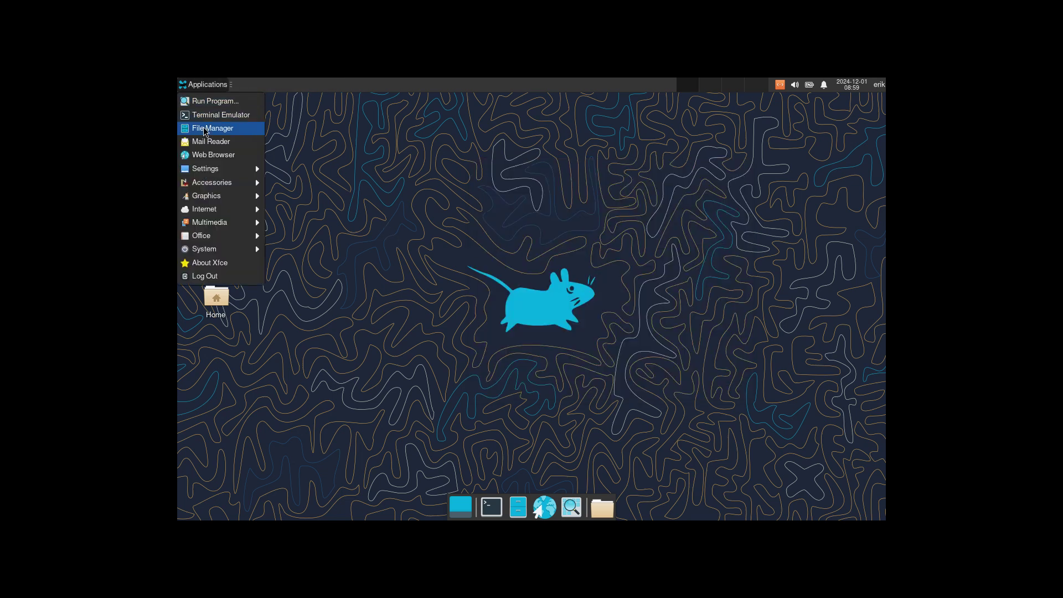
- Set the display resolution to 1920x1080, apply it, and keep the configuration
{"action": "mouse_move", "coordinate": [215, 169]}
{"action": "left_click", "coordinate": [304, 169]}
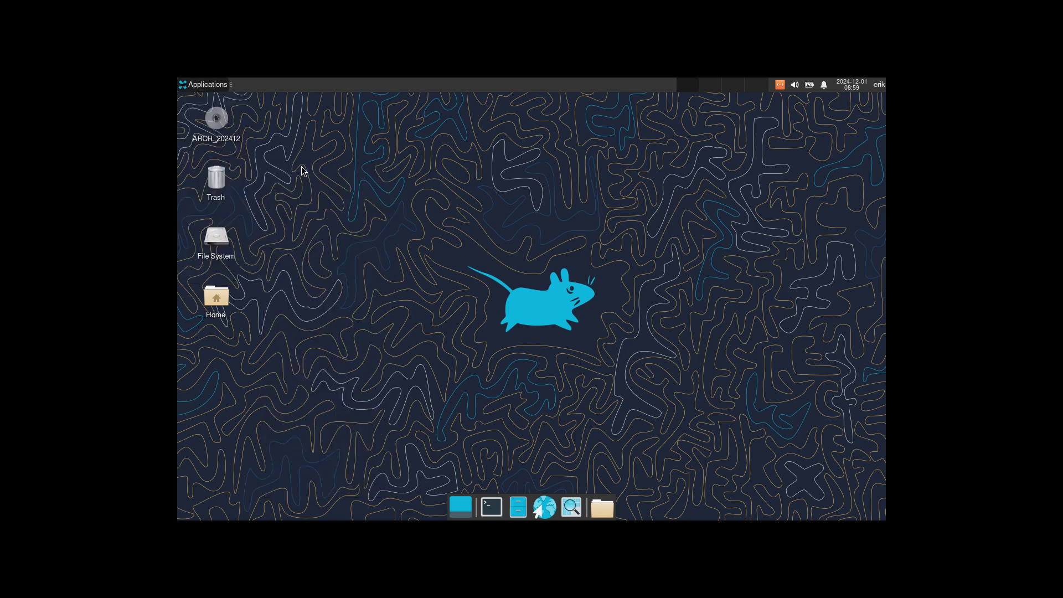
{"action": "scroll", "coordinate": [520, 358], "scroll_direction": "down", "scroll_amount": 1}
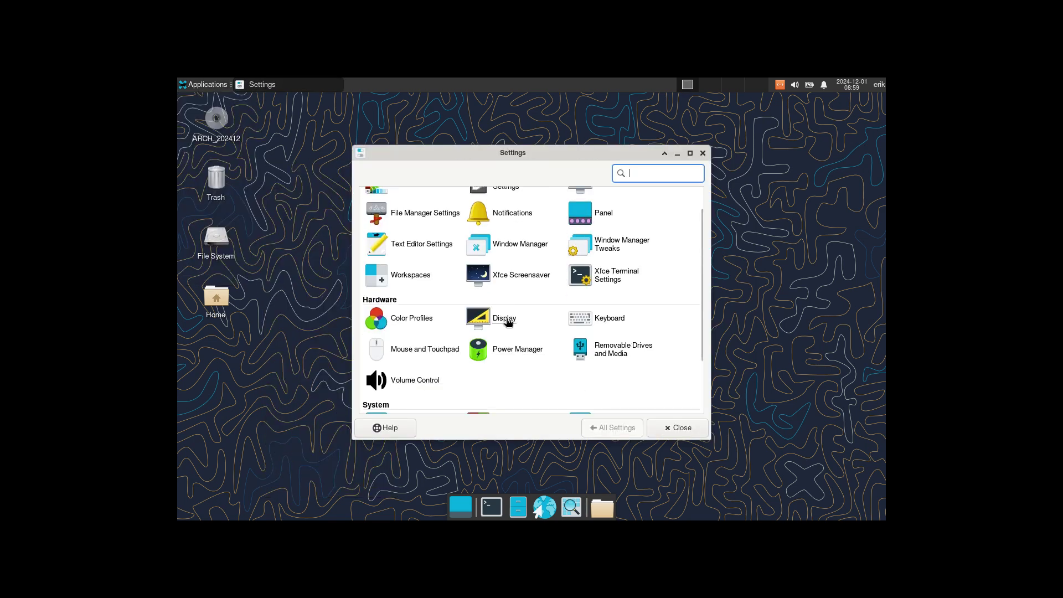
{"action": "left_click", "coordinate": [511, 331]}
{"action": "left_click", "coordinate": [679, 232]}
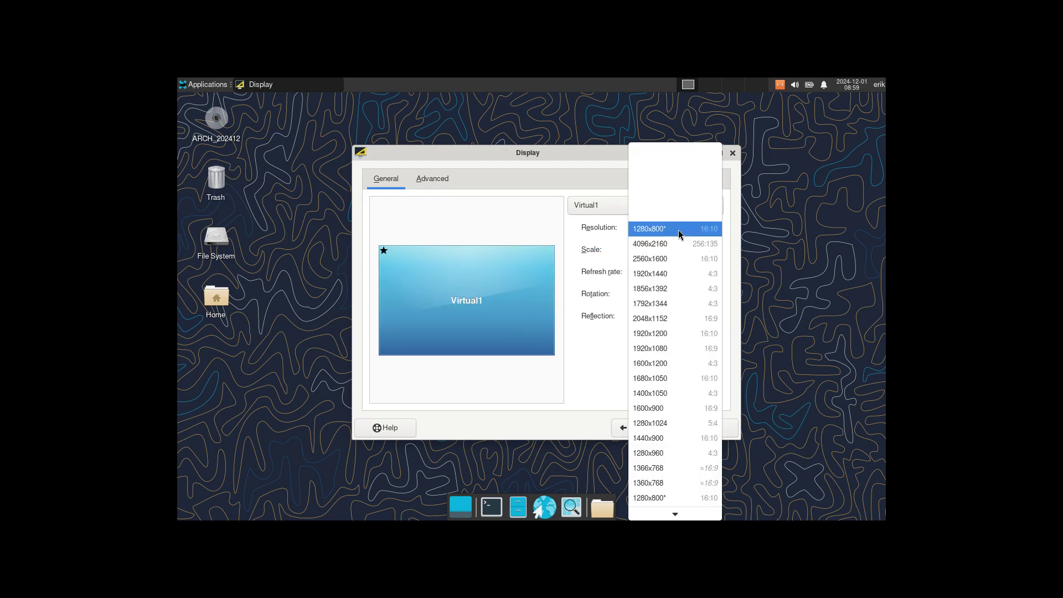
{"action": "left_click", "coordinate": [688, 349]}
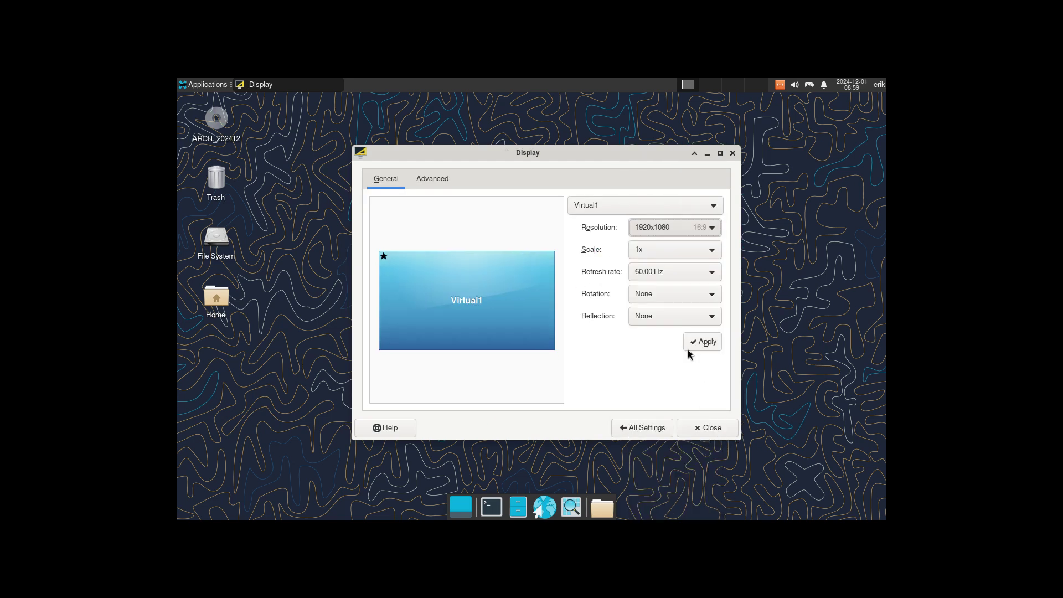
{"action": "left_click", "coordinate": [696, 341]}
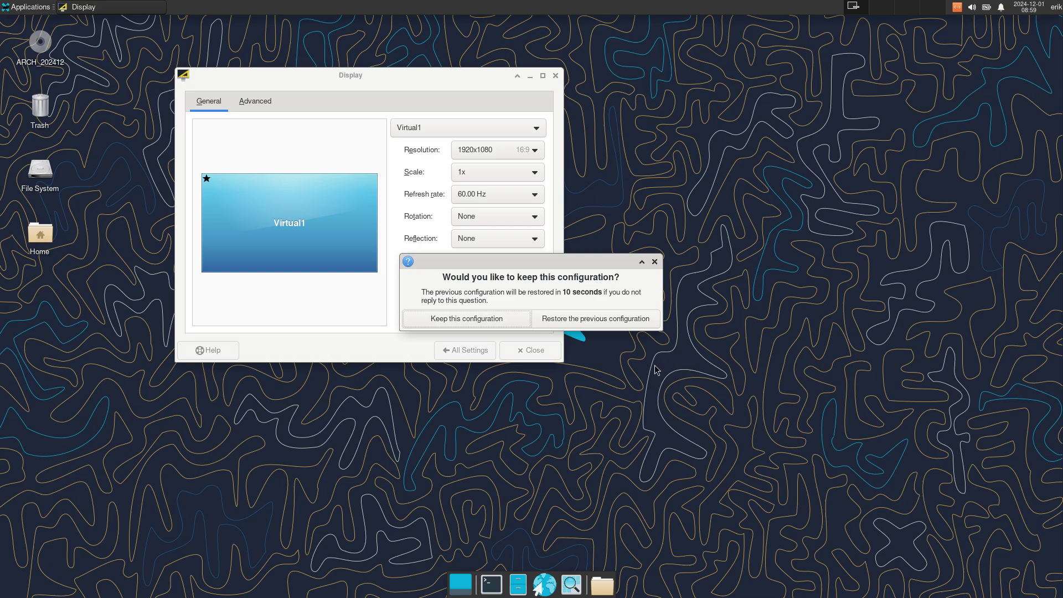
{"action": "left_click", "coordinate": [516, 323]}
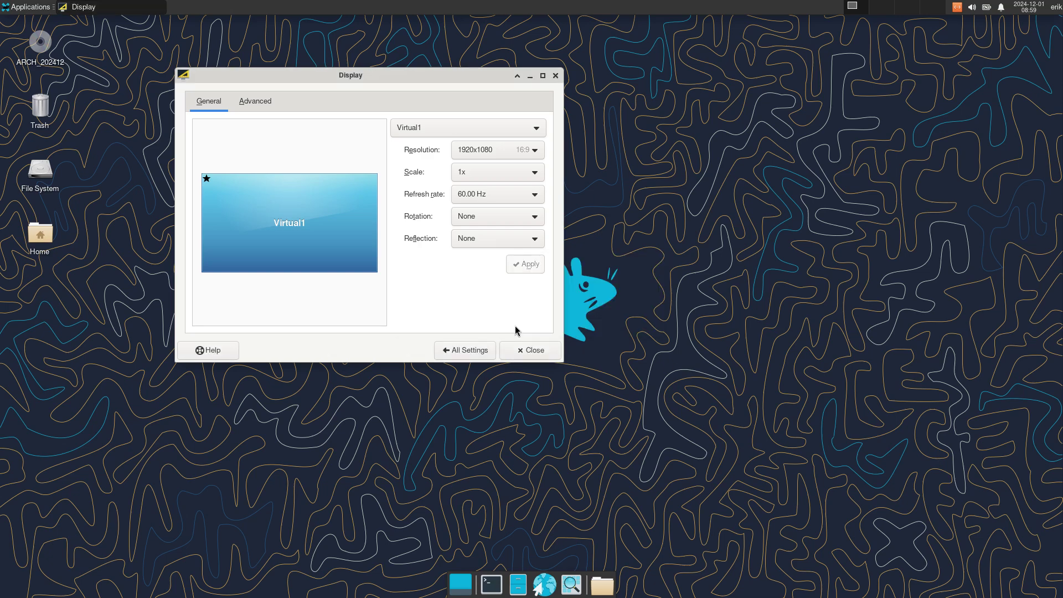
{"action": "left_click", "coordinate": [536, 358]}
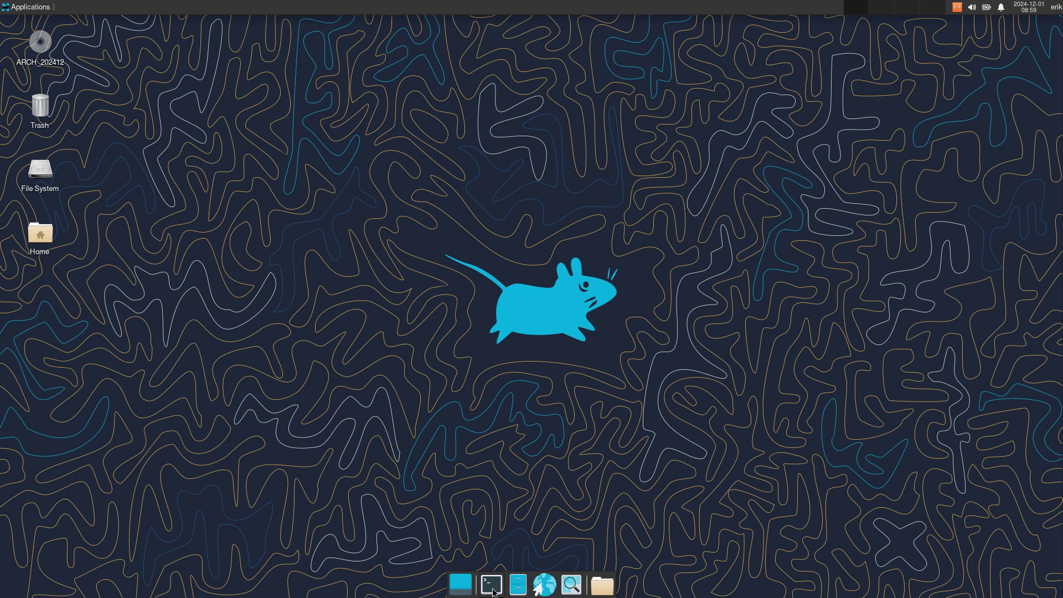
- Open the applications menu and dismiss it without choosing anything
{"action": "left_click", "coordinate": [44, 6]}
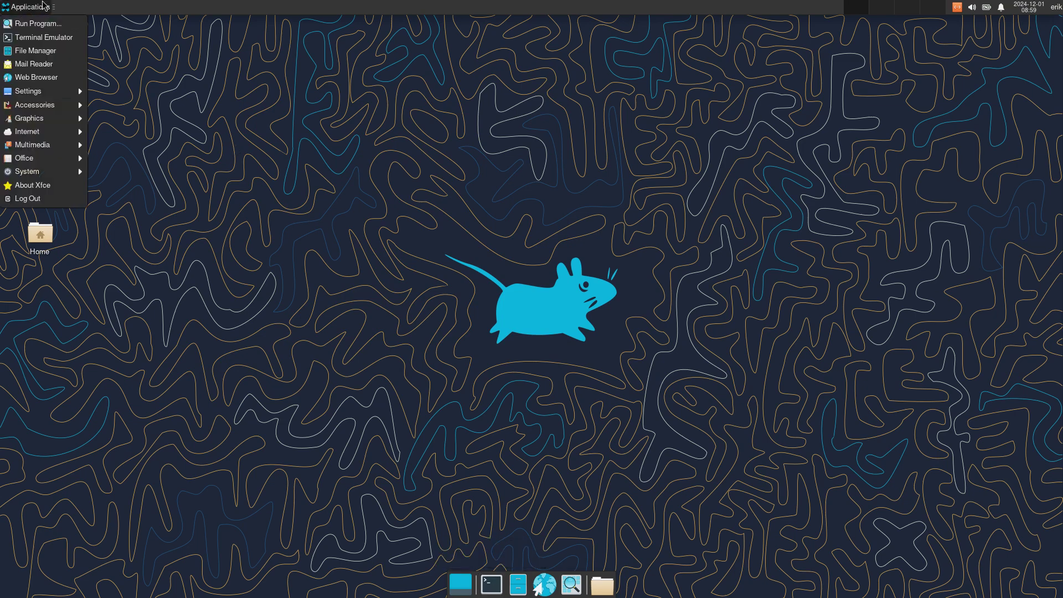
{"action": "mouse_move", "coordinate": [33, 94]}
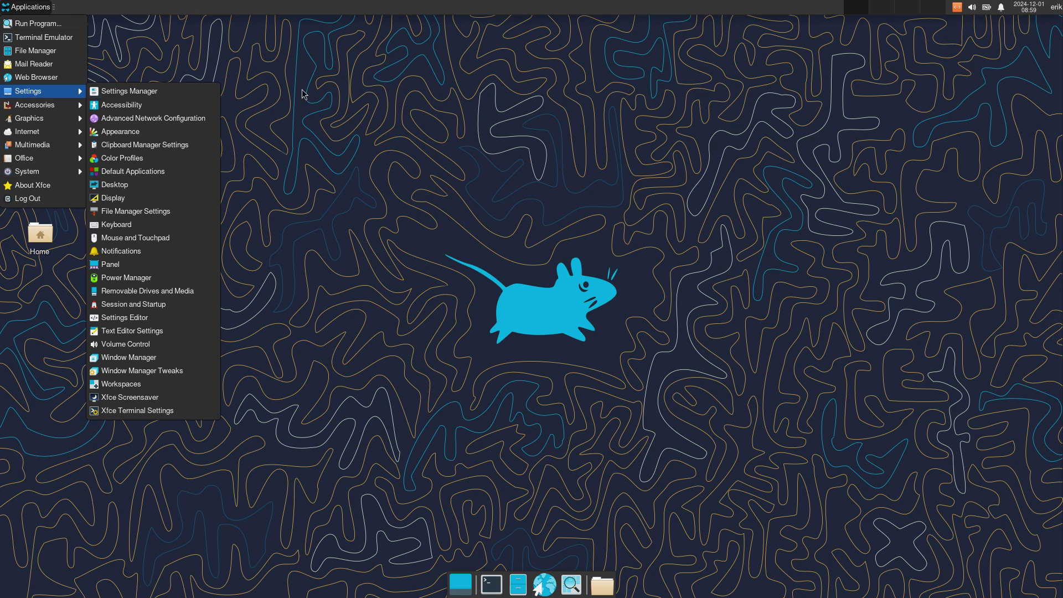
{"action": "left_click", "coordinate": [618, 112]}
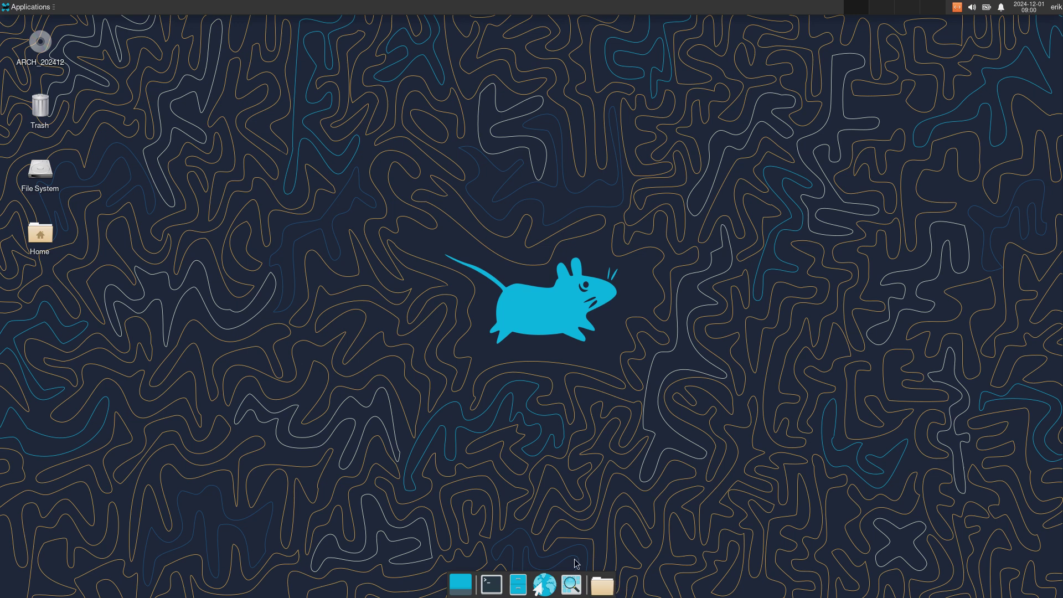
- Open the home folder in the file manager
{"action": "right_click", "coordinate": [347, 159]}
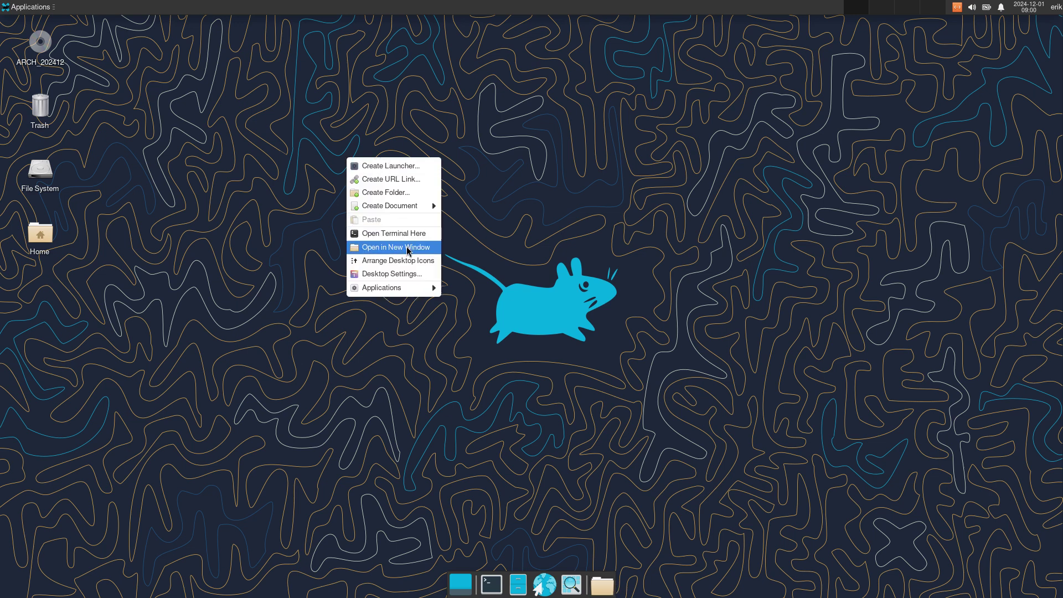
{"action": "left_click", "coordinate": [107, 273]}
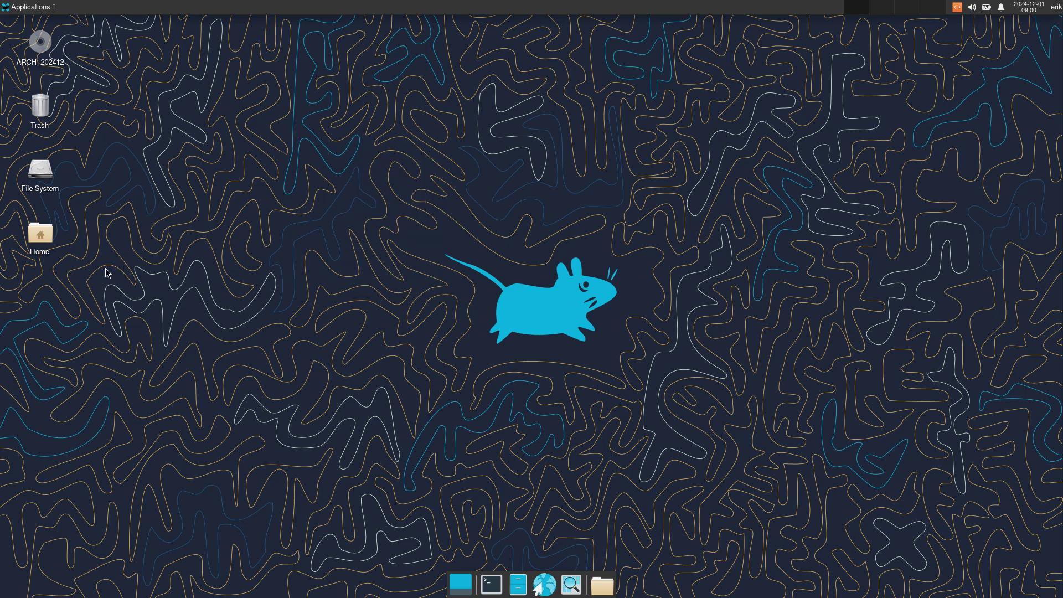
{"action": "double_click", "coordinate": [47, 237]}
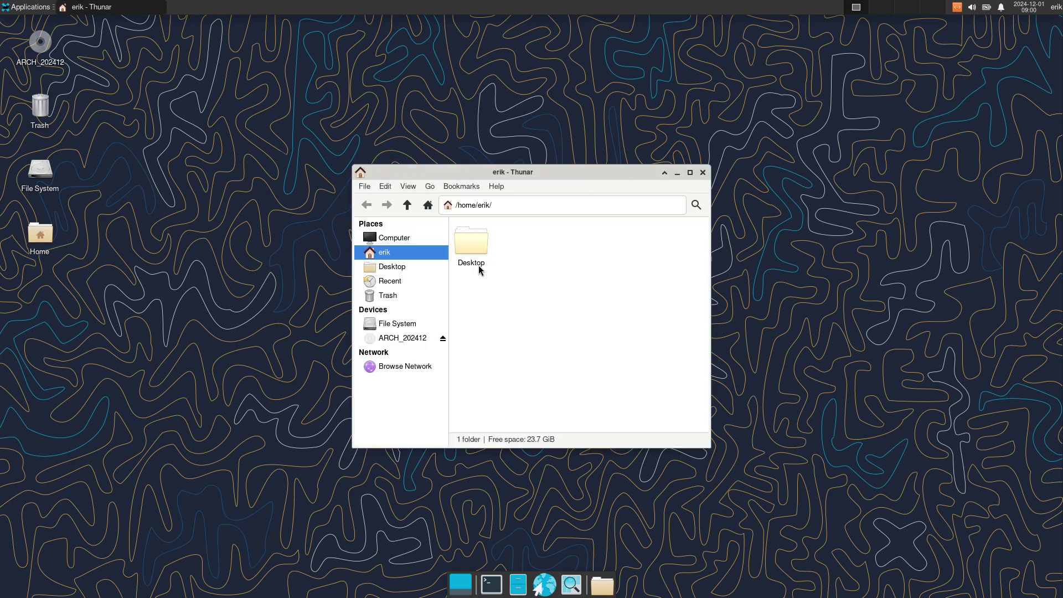
- Create a folder named DATA in home, open it, and bring up its context menu
{"action": "right_click", "coordinate": [588, 274]}
{"action": "left_click", "coordinate": [626, 281]}
{"action": "type", "text": "D"}
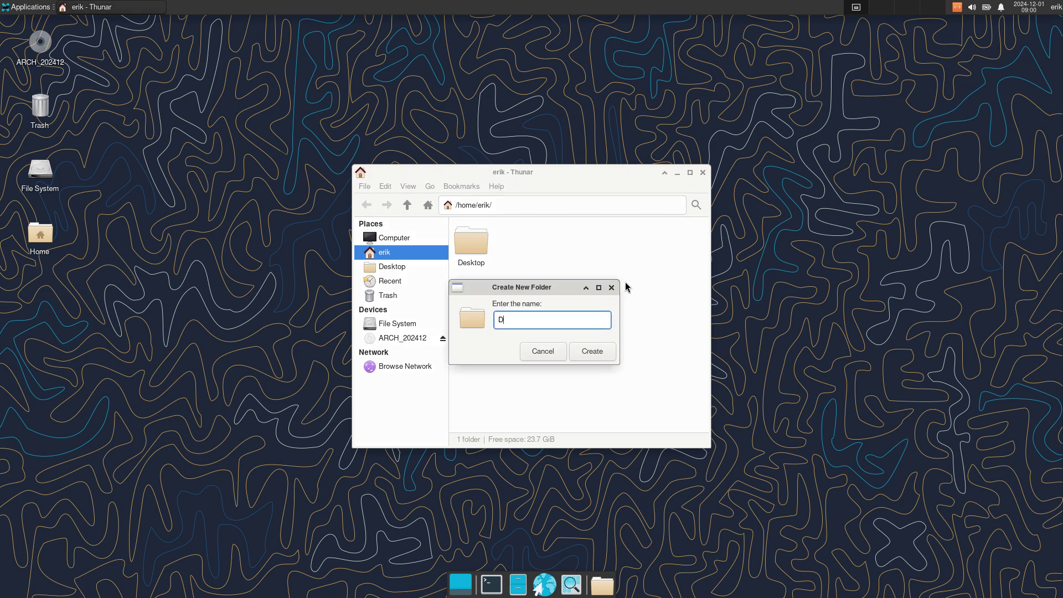
{"action": "type", "text": "ATA"}
{"action": "key", "text": "Return"}
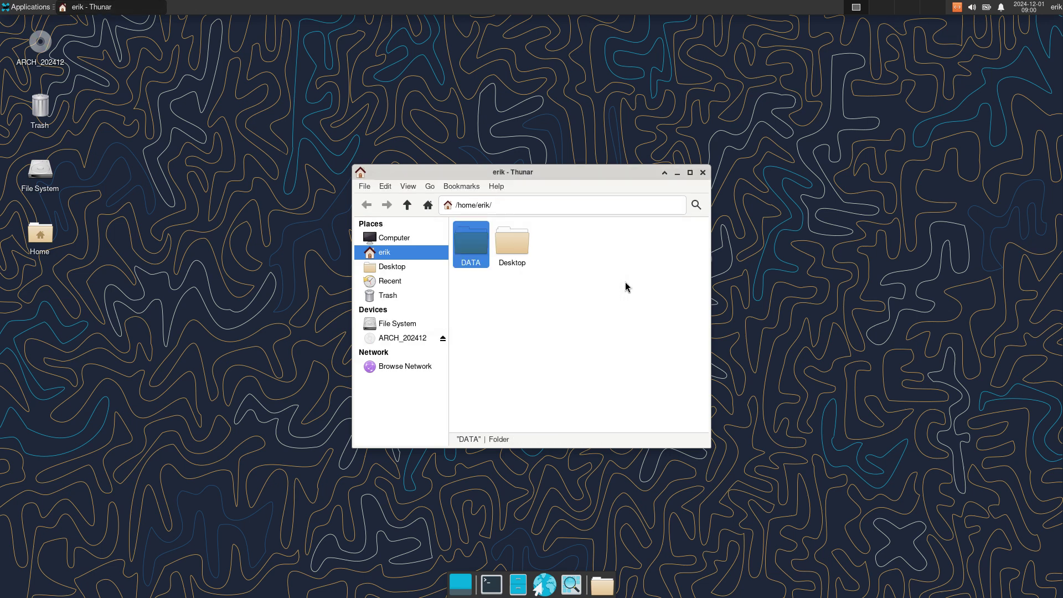
{"action": "double_click", "coordinate": [475, 249]}
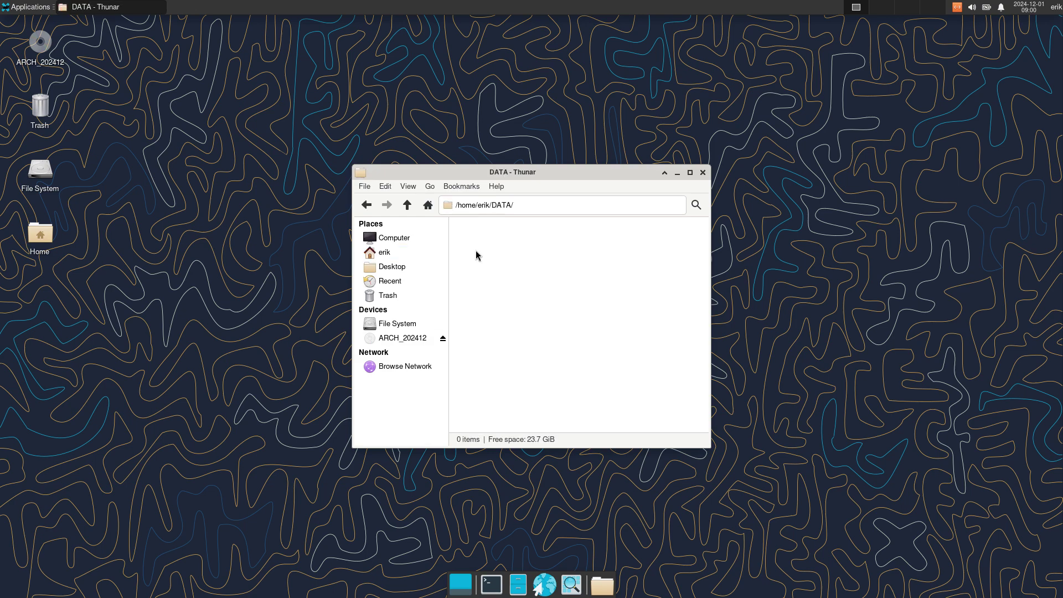
{"action": "right_click", "coordinate": [477, 251]}
- Open a terminal in DATA and run a full upgrade with sudo pacman -Syyu
{"action": "left_click", "coordinate": [545, 304]}
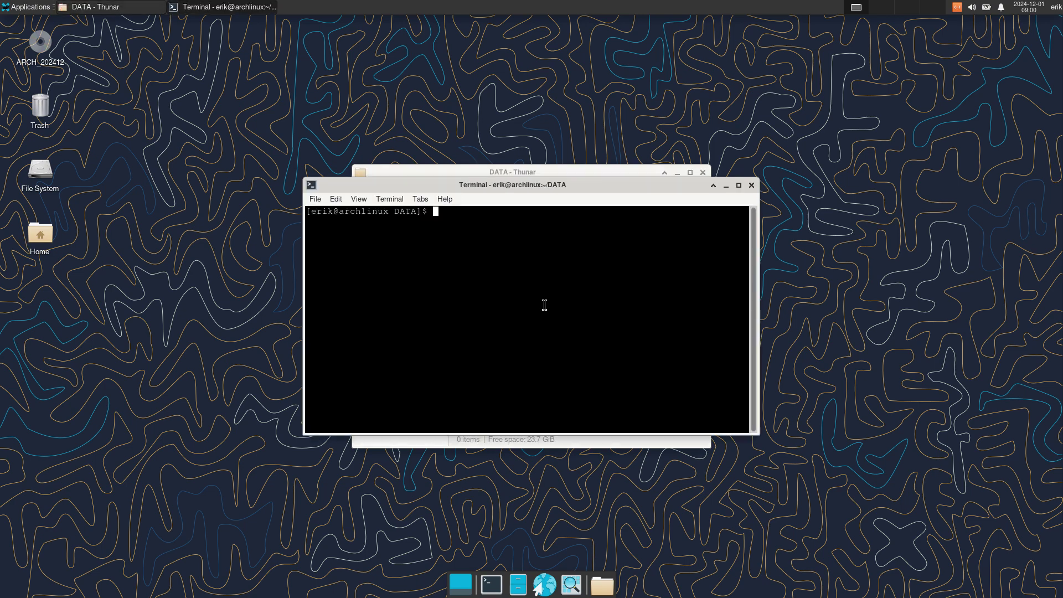
{"action": "type", "text": "sudo pacman -Syyu"}
{"action": "key", "text": "Return"}
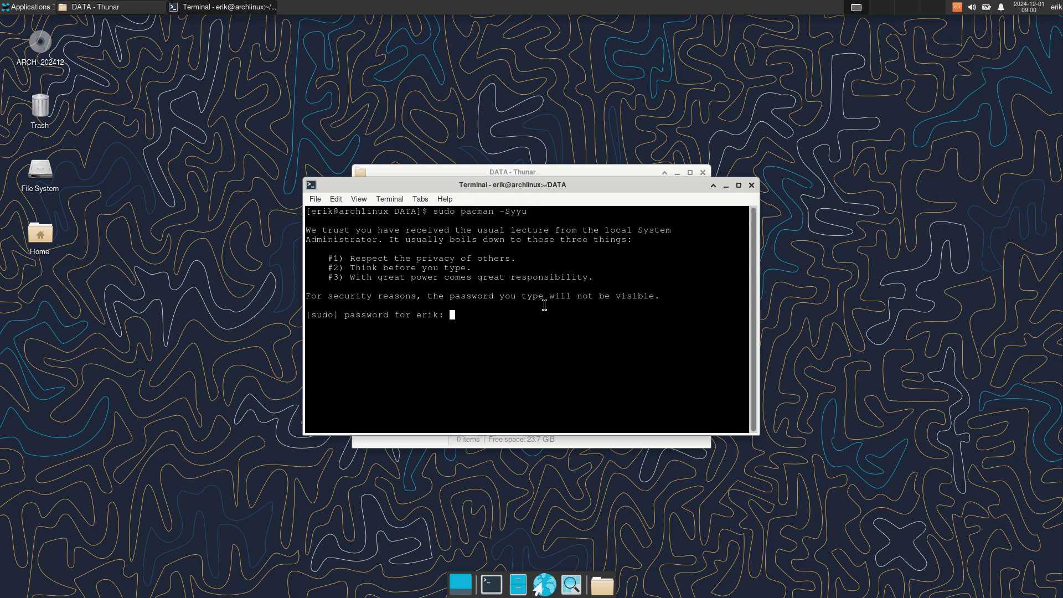
{"action": "key", "text": "Return"}
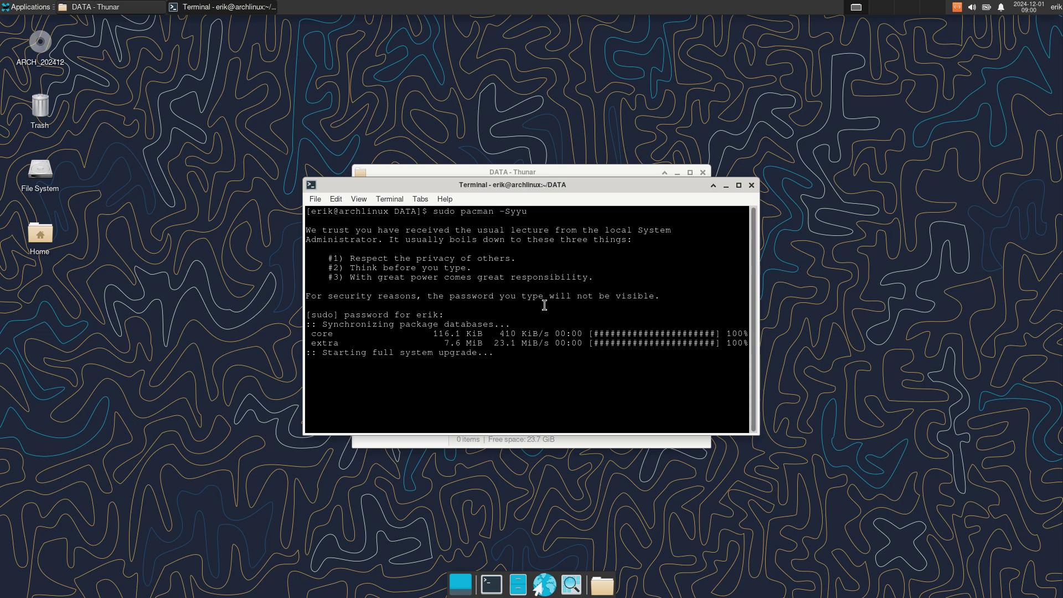
- Install neofetch with sudo pacman -S neofetch and run neofetch
{"action": "type", "text": "sudo pacman "}
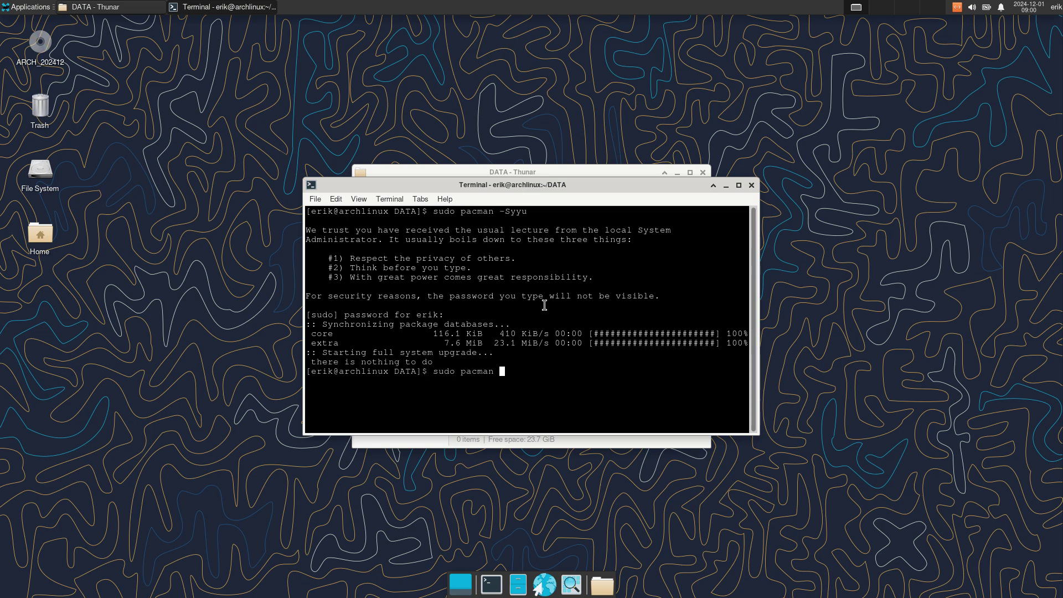
{"action": "type", "text": "-S neofetch"}
{"action": "key", "text": "Return"}
{"action": "key", "text": "Return"}
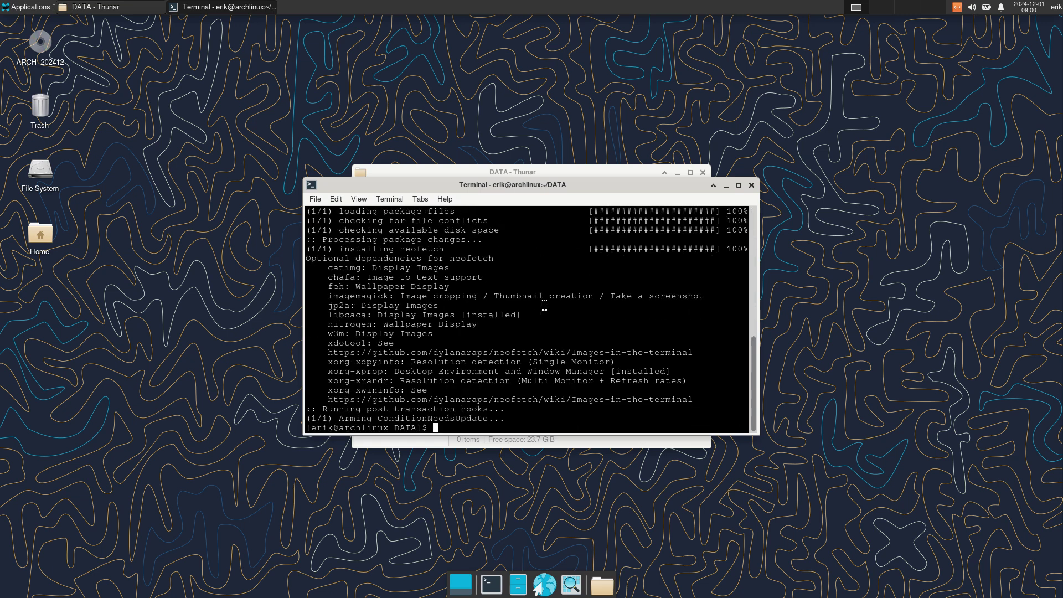
{"action": "type", "text": "neofetch"}
{"action": "key", "text": "Return"}
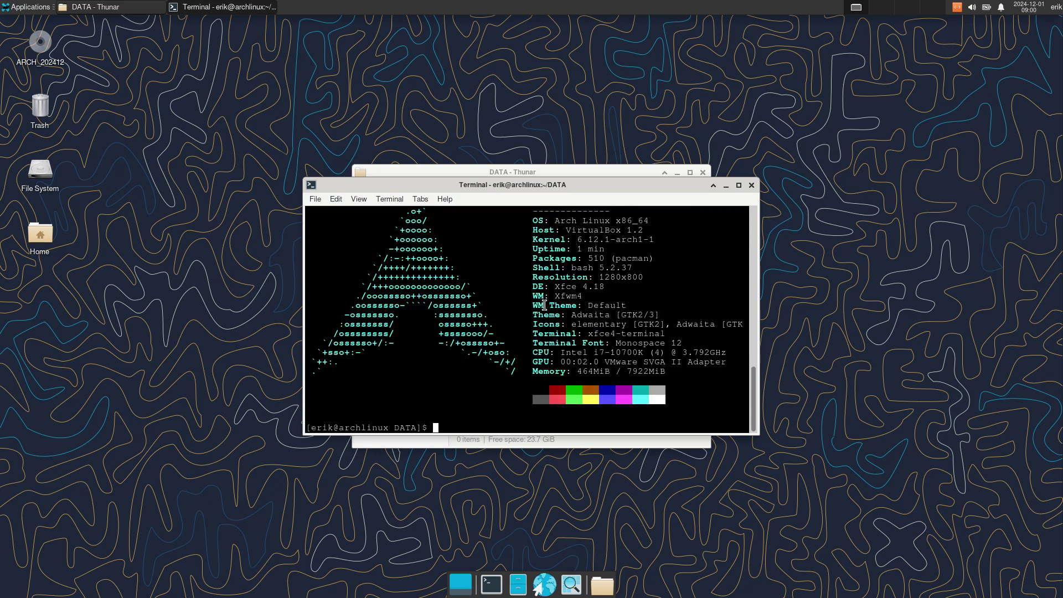
- Move the terminal to the upper left and the DATA window to the right
{"action": "left_click_drag", "start_coordinate": [676, 185], "coordinate": [394, 46]}
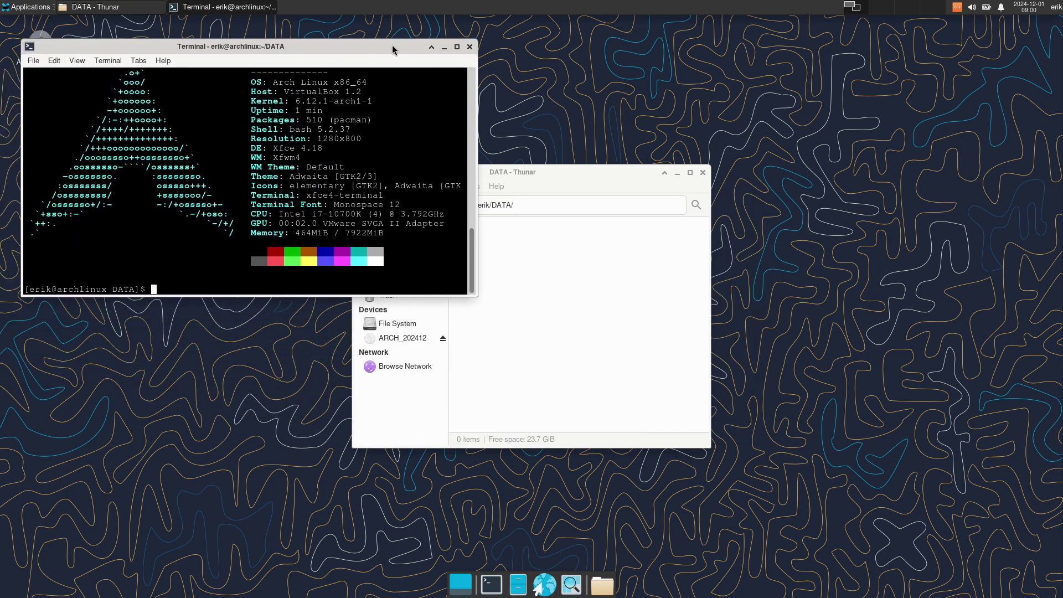
{"action": "left_click_drag", "start_coordinate": [528, 171], "coordinate": [727, 184]}
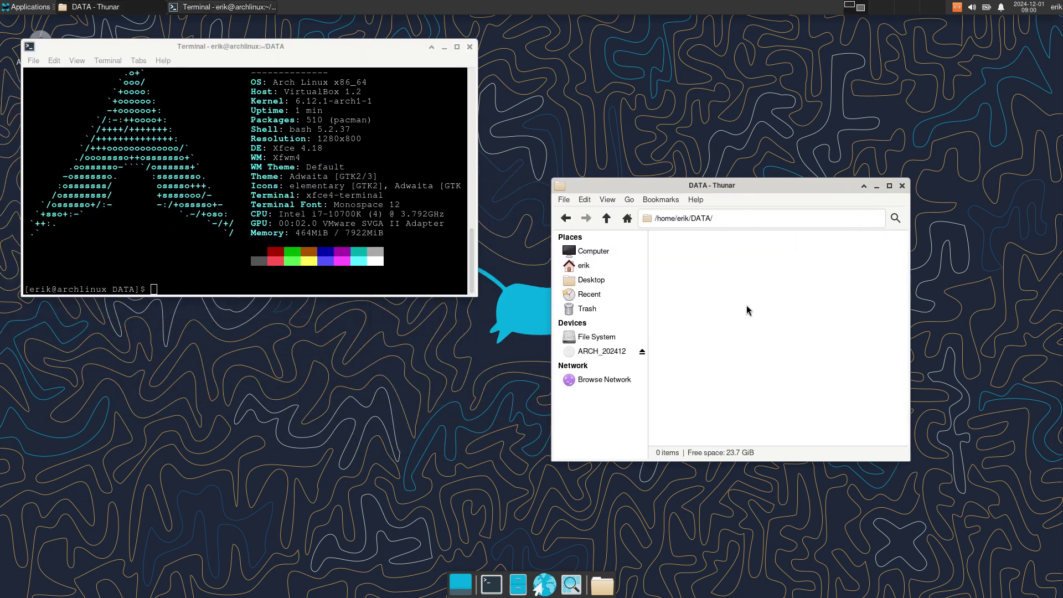
{"action": "left_click", "coordinate": [301, 262]}
- Check for git, then install it with sudo pacman -S git
{"action": "type", "text": "git"}
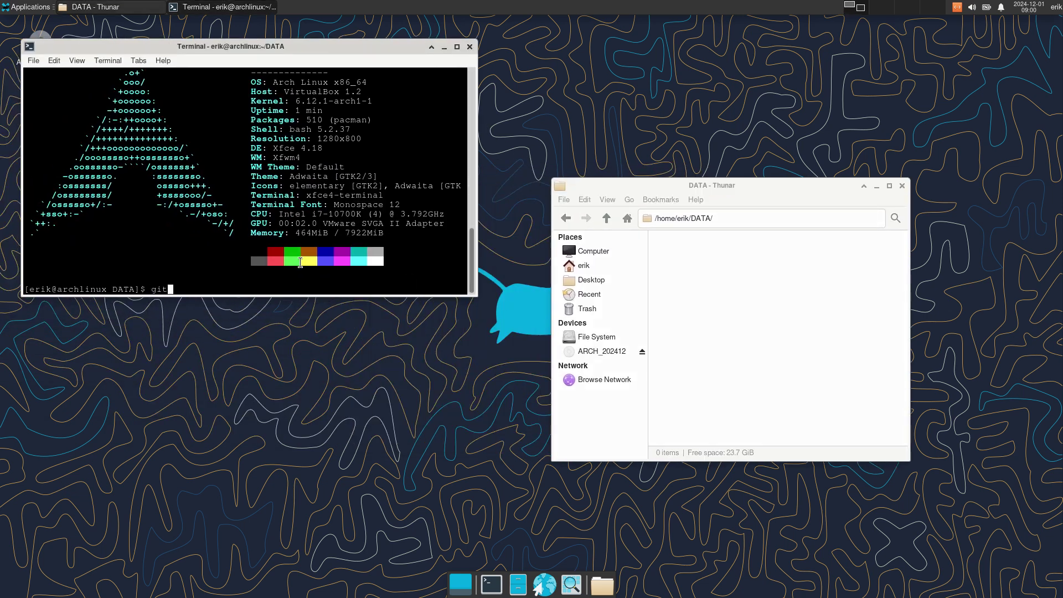
{"action": "key", "text": "Return"}
{"action": "type", "text": "sudo pacma"}
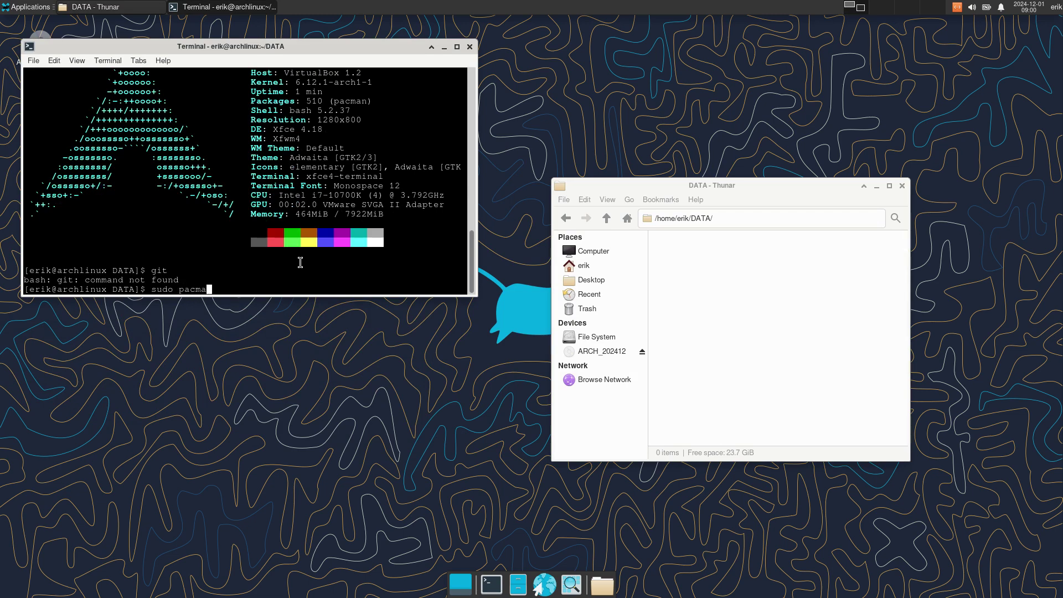
{"action": "type", "text": "n -S git"}
{"action": "key", "text": "Return"}
{"action": "key", "text": "Return"}
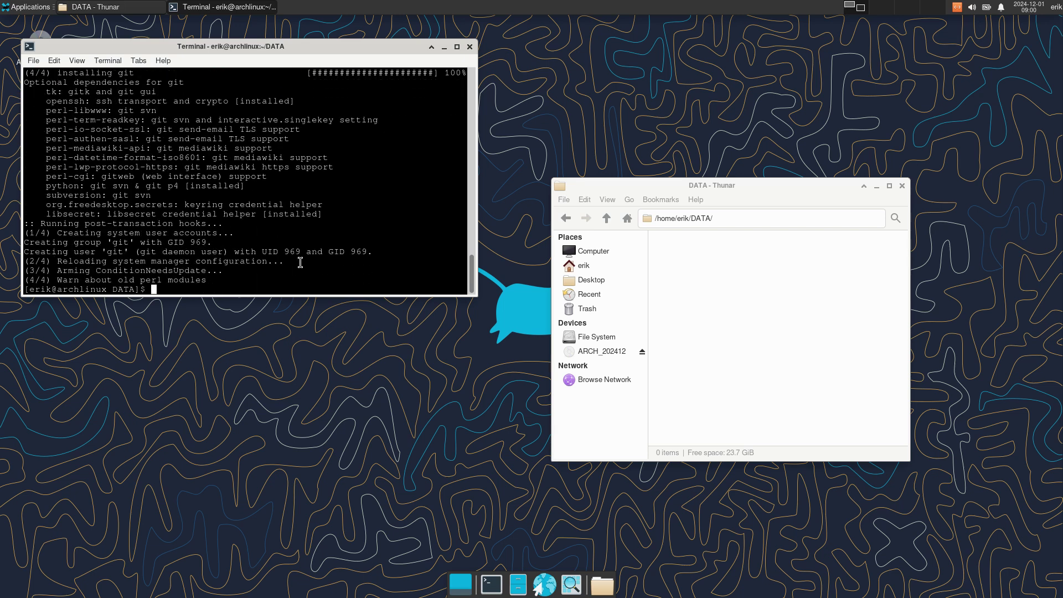
{"action": "type", "text": "git clone https://github.com/erikdubois/"}
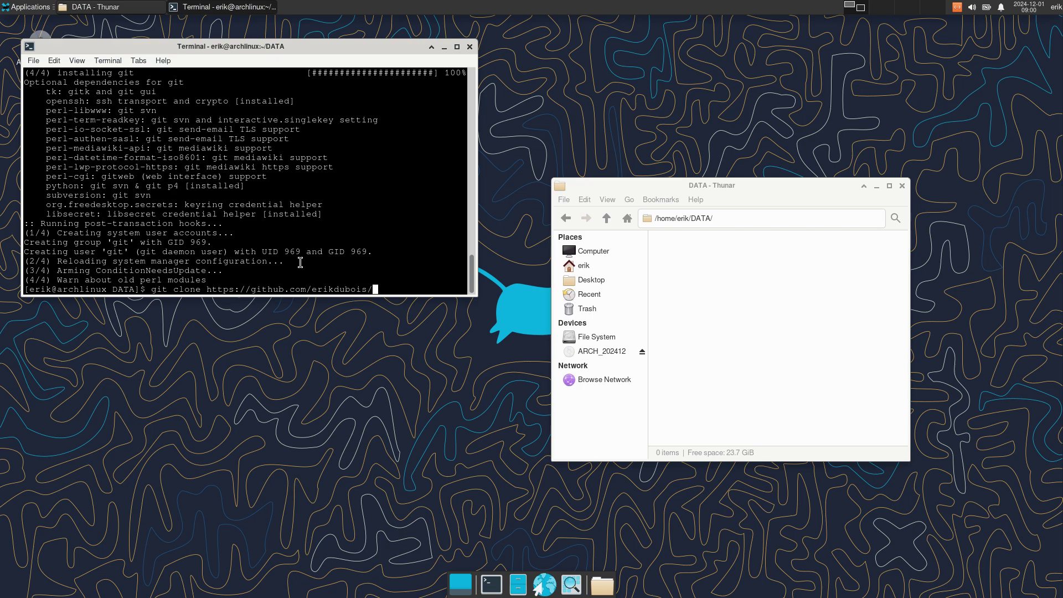
{"action": "key", "text": "ctrl+plus"}
{"action": "key", "text": "ctrl+plus"}
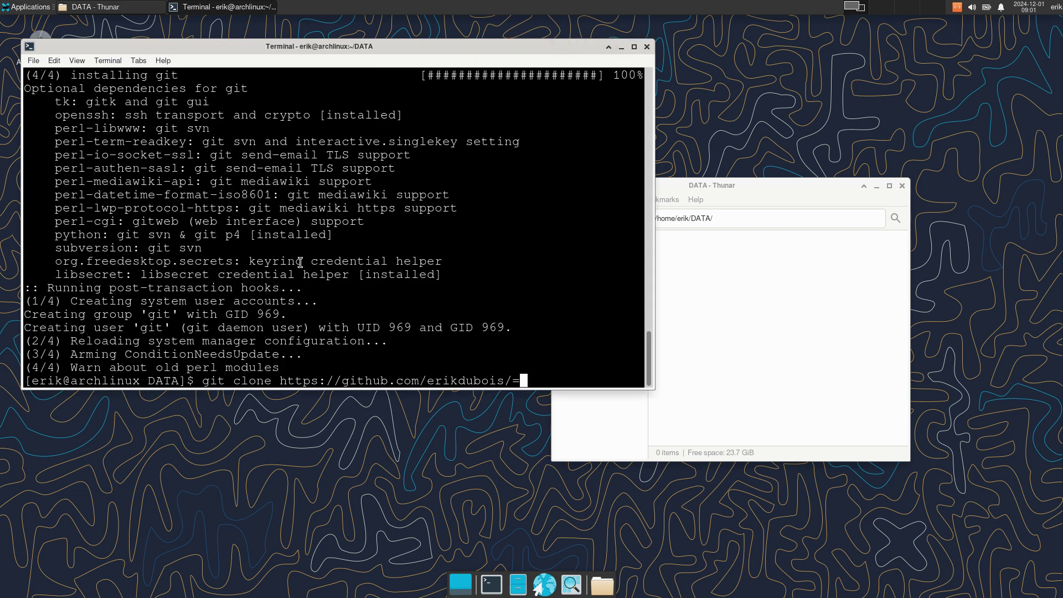
{"action": "key", "text": "BackSpace"}
{"action": "type", "text": "arcolinux-nemesis"}
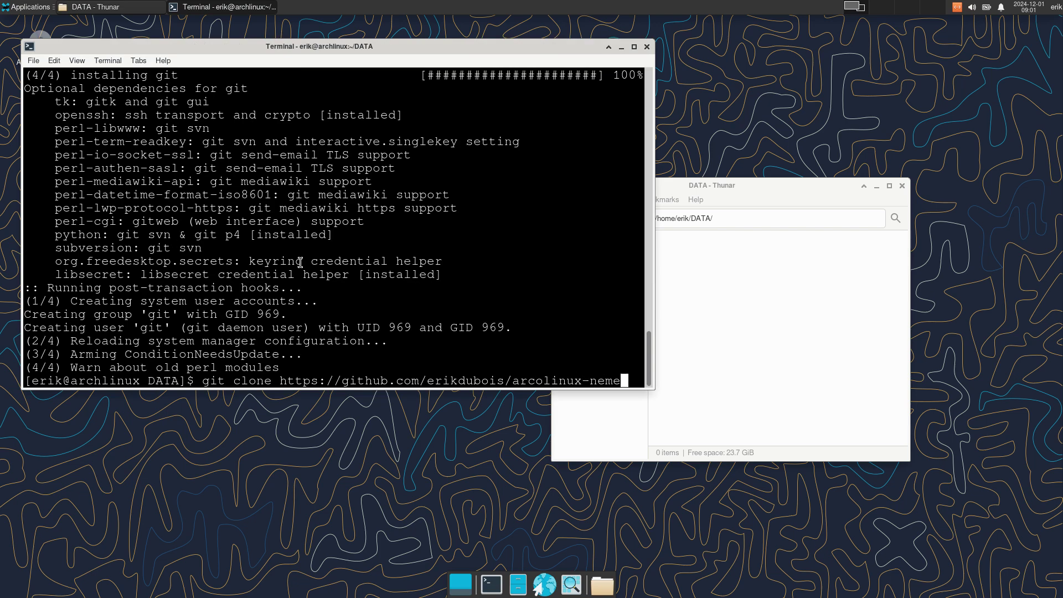
{"action": "key", "text": "Return"}
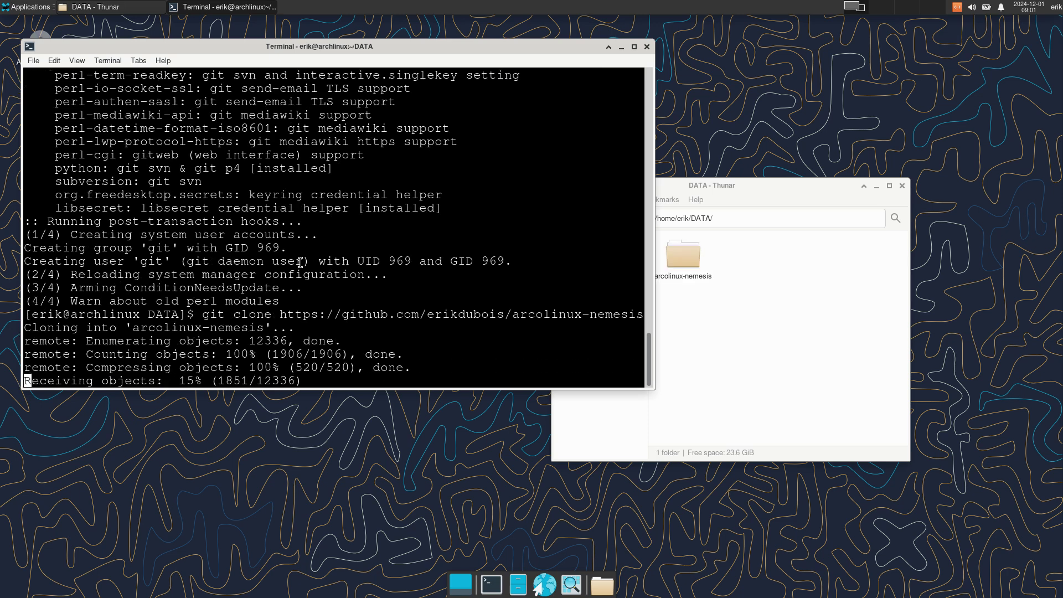
- Close the terminal, open the arcolinux-nemesis folder, and start a terminal there
{"action": "left_click", "coordinate": [646, 47]}
{"action": "double_click", "coordinate": [683, 254]}
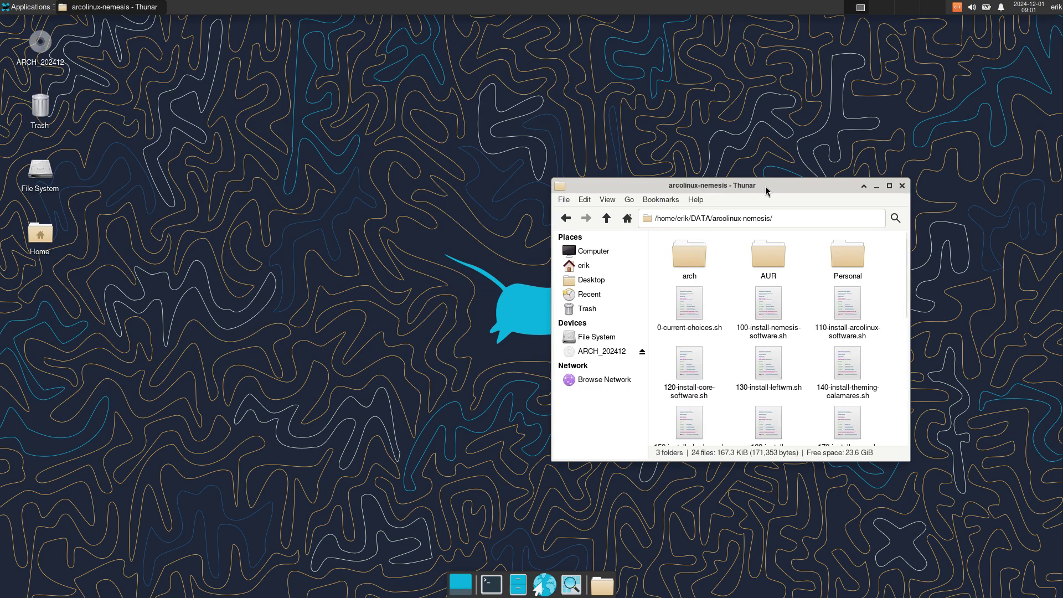
{"action": "left_click_drag", "start_coordinate": [766, 186], "coordinate": [290, 11]}
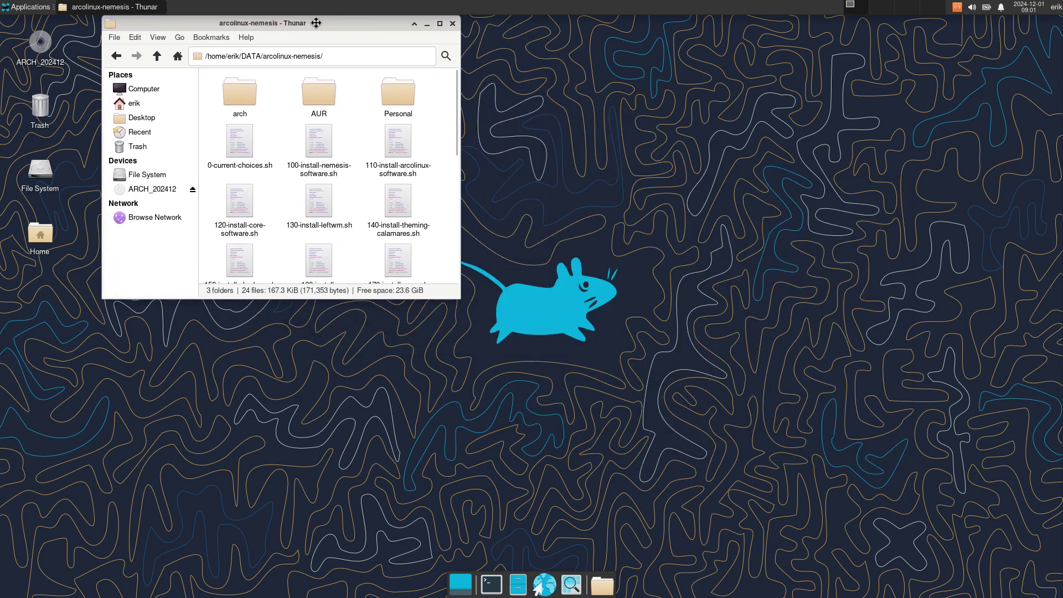
{"action": "right_click", "coordinate": [353, 142]}
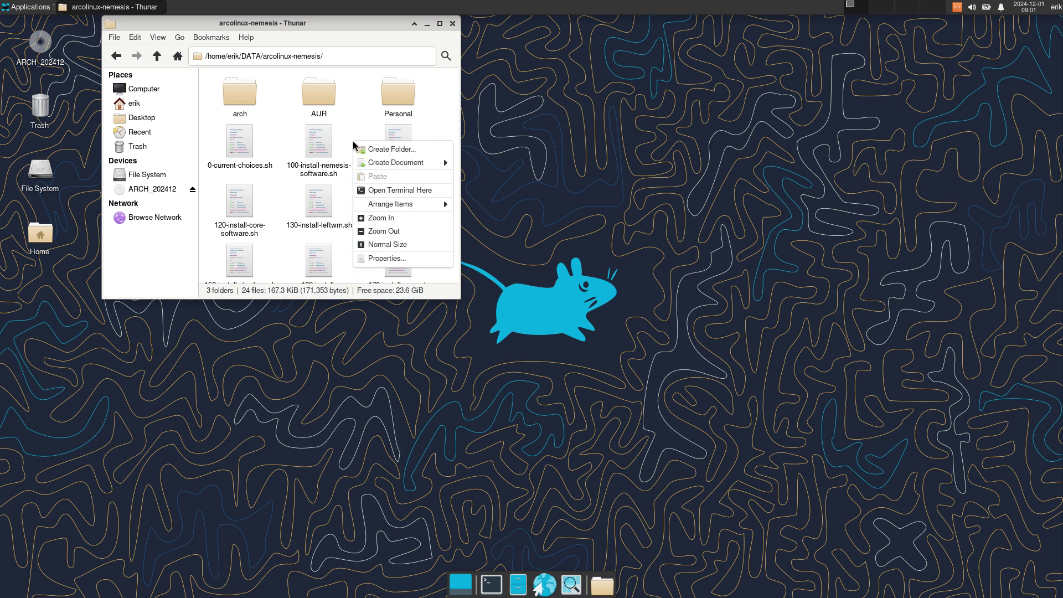
{"action": "left_click", "coordinate": [401, 190]}
{"action": "left_click_drag", "start_coordinate": [515, 184], "coordinate": [721, 118]}
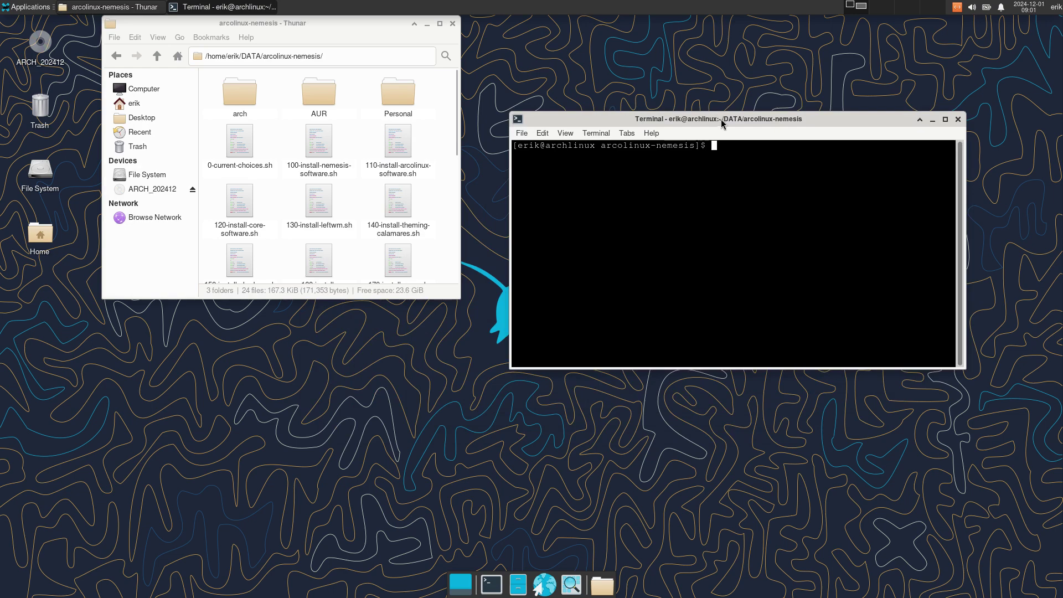
- Run ./0-current-choices.sh, answer y to install Chadwm, and enter the sudo password
{"action": "type", "text": "./0-current-choices.sh"}
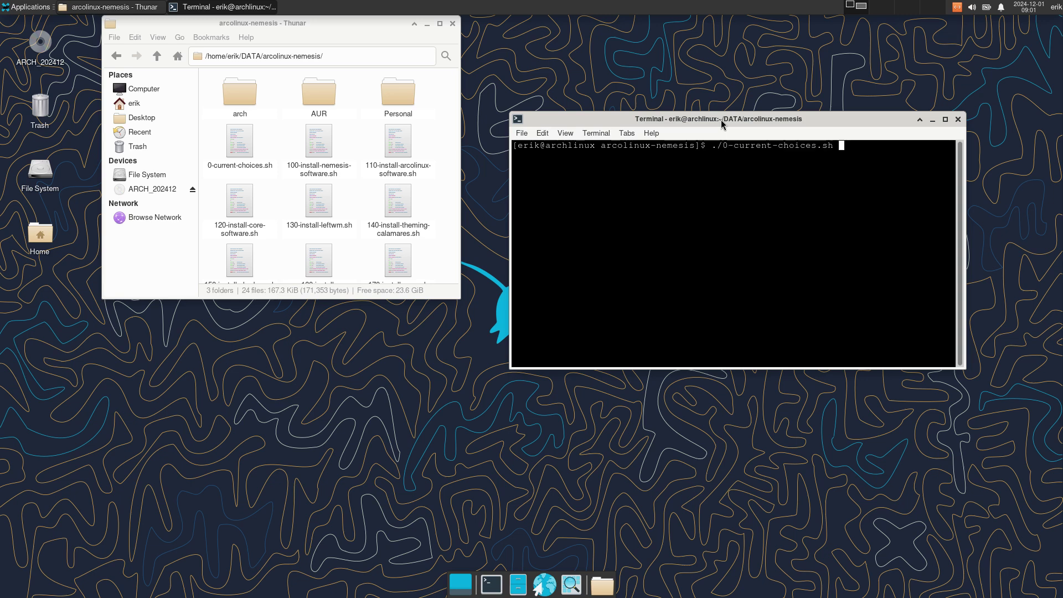
{"action": "key", "text": "Return"}
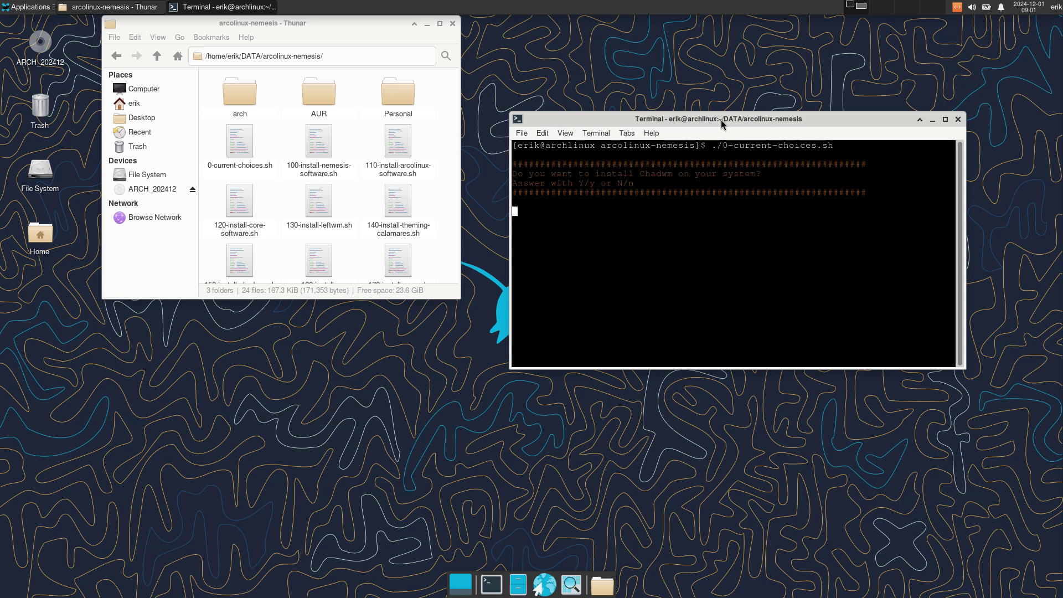
{"action": "type", "text": "y"}
{"action": "key", "text": "Return"}
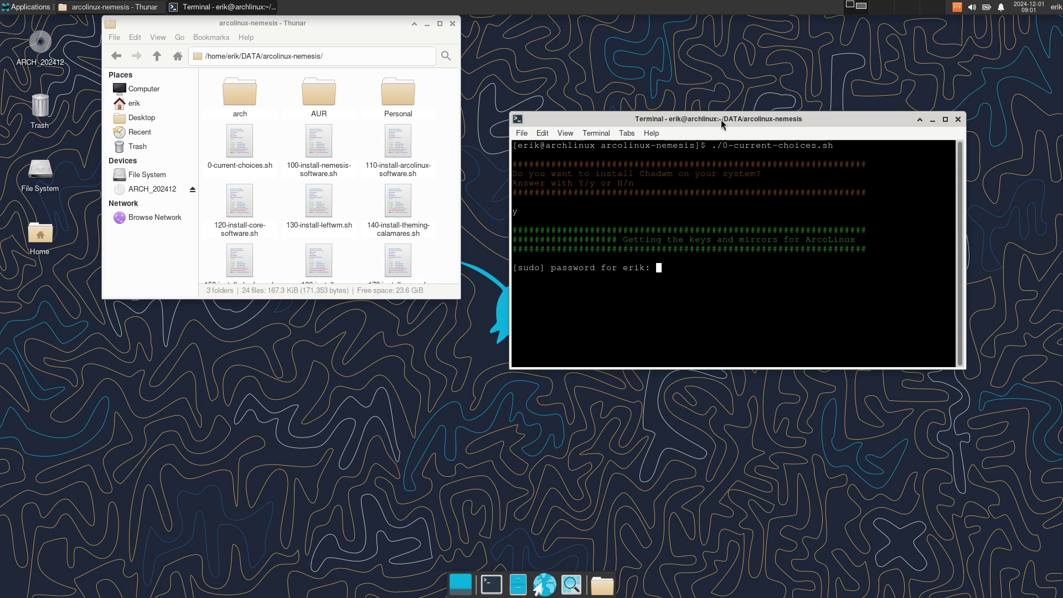
{"action": "key", "text": "Return"}
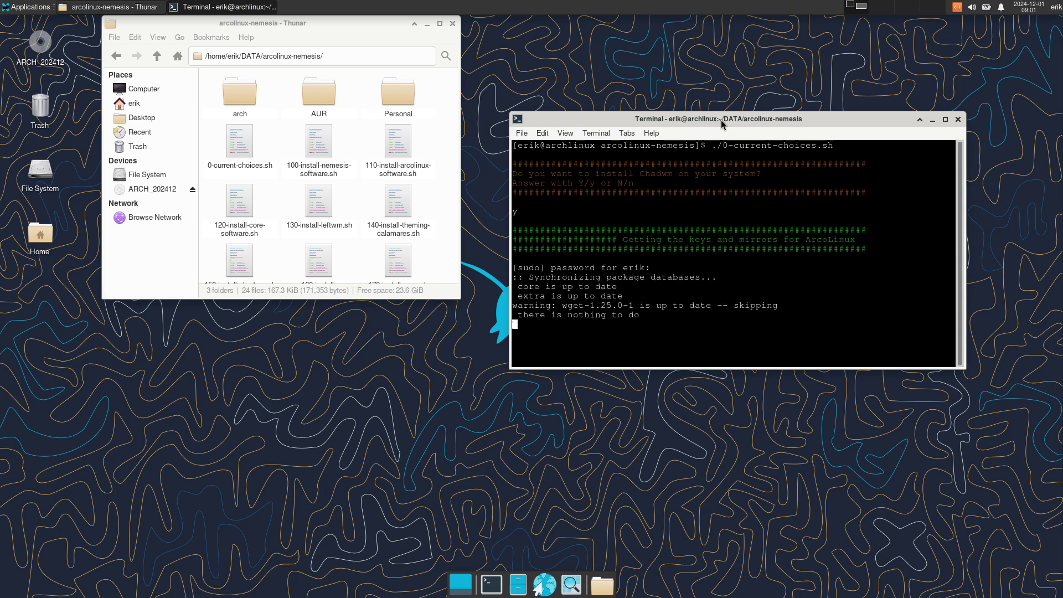